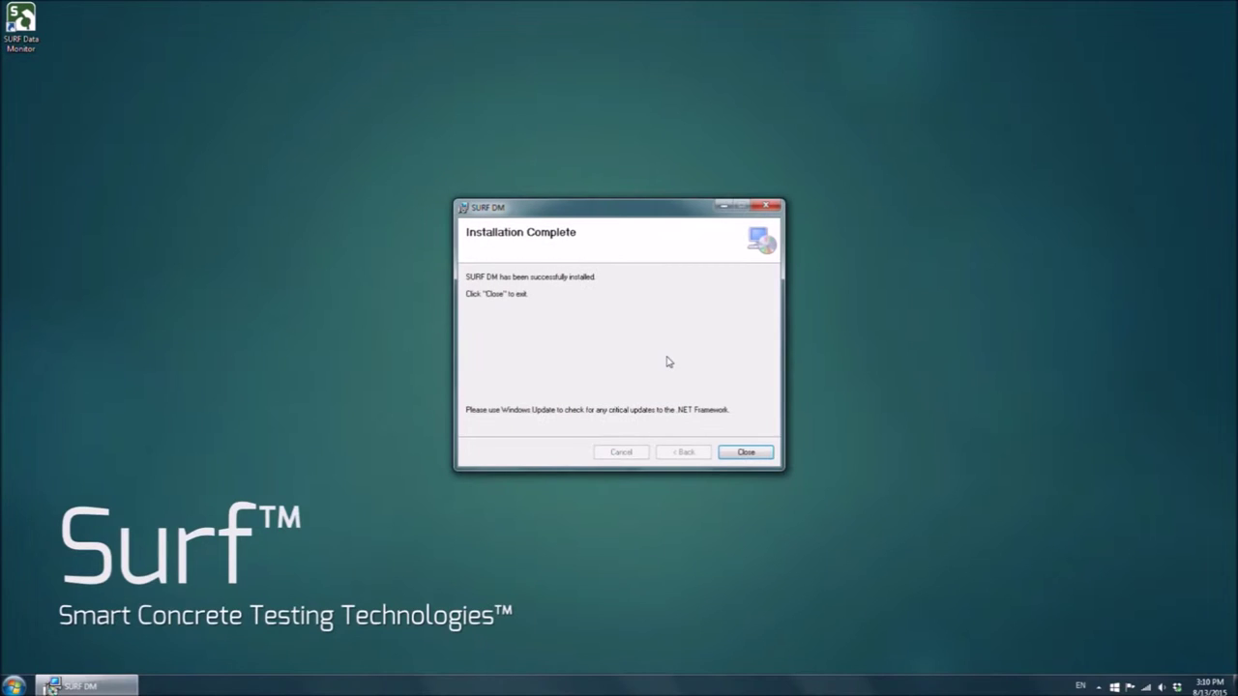
Step: Close the finished installer, launch SURF Data Monitor and refresh the connection to the SURF device
click(735, 457)
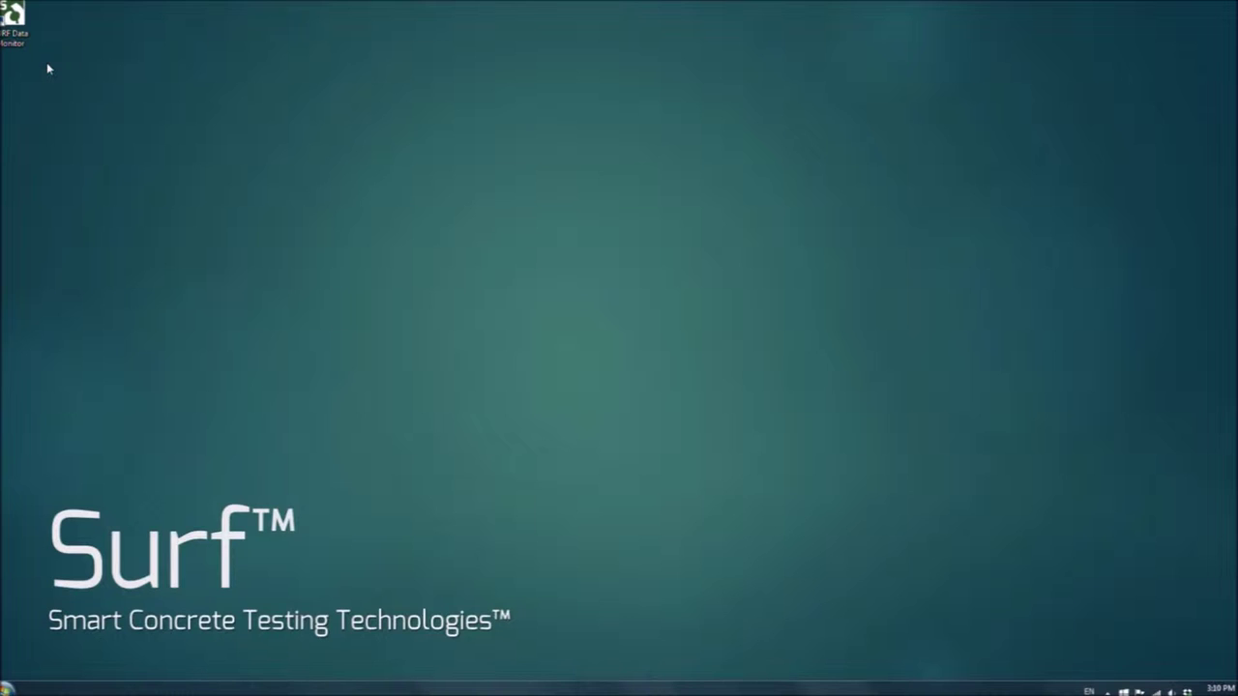
click(27, 44)
double_click(27, 43)
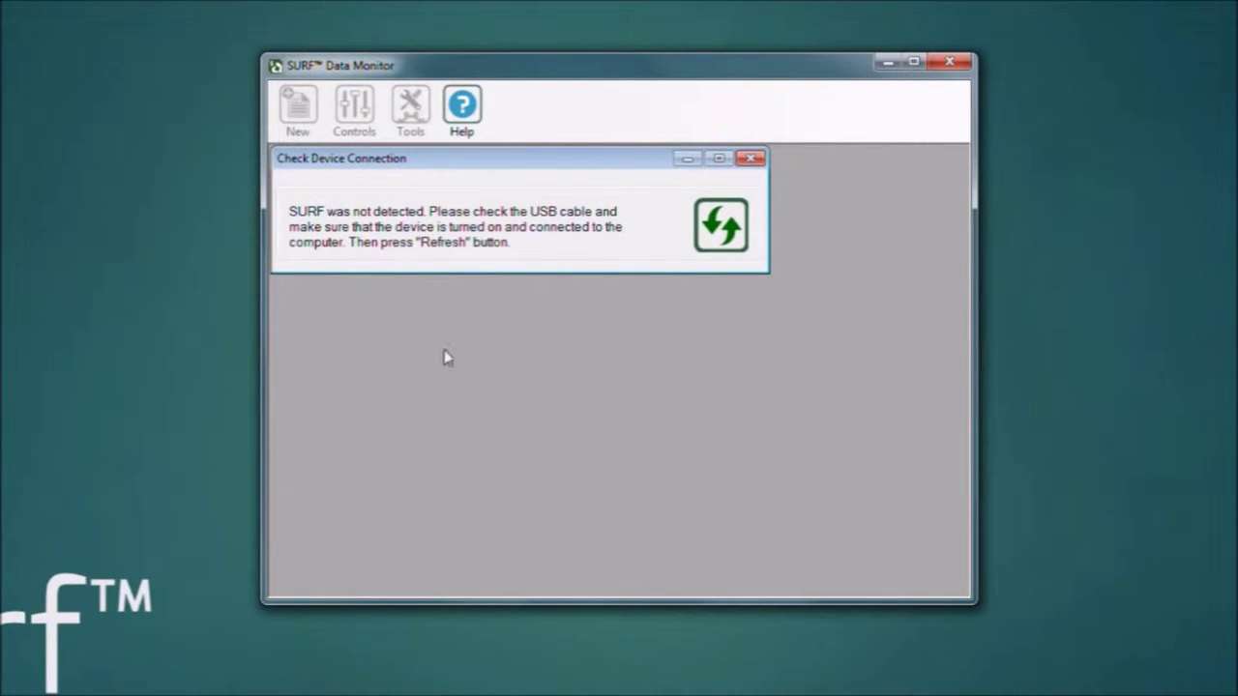
click(717, 237)
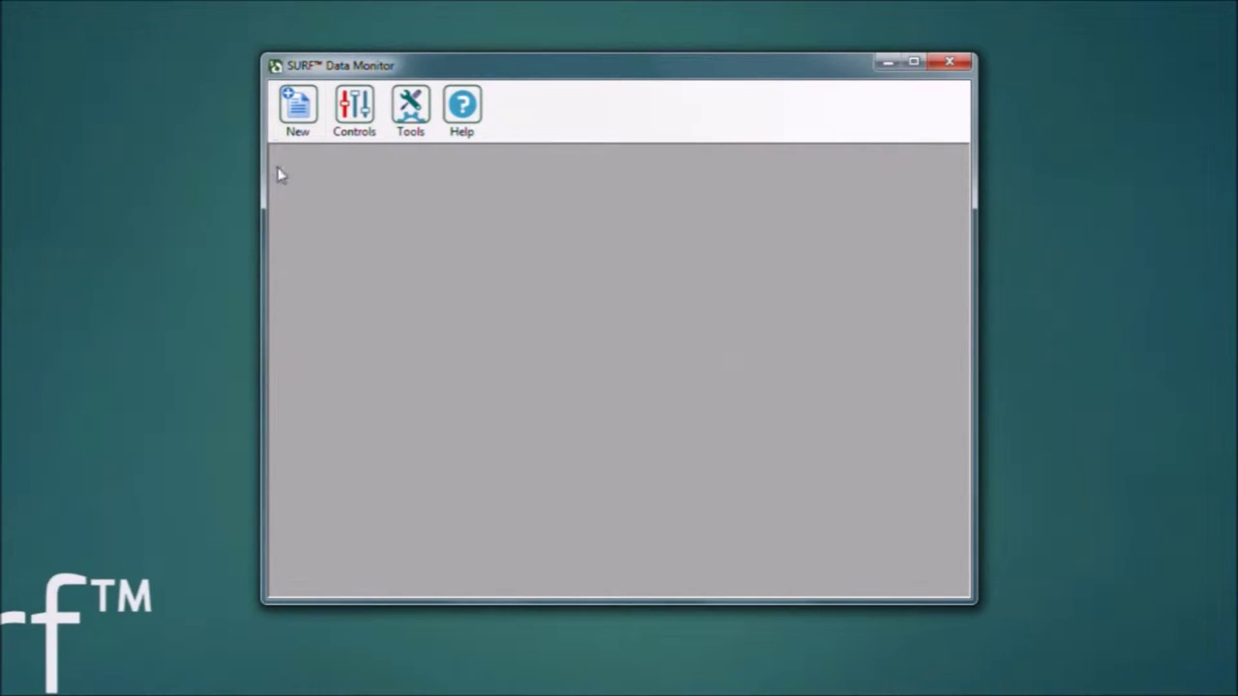
Step: Create Project01 with cylinder source Dam1, the operator's name, the note "This is a new test" and test method AASHTO TP95-11
click(291, 137)
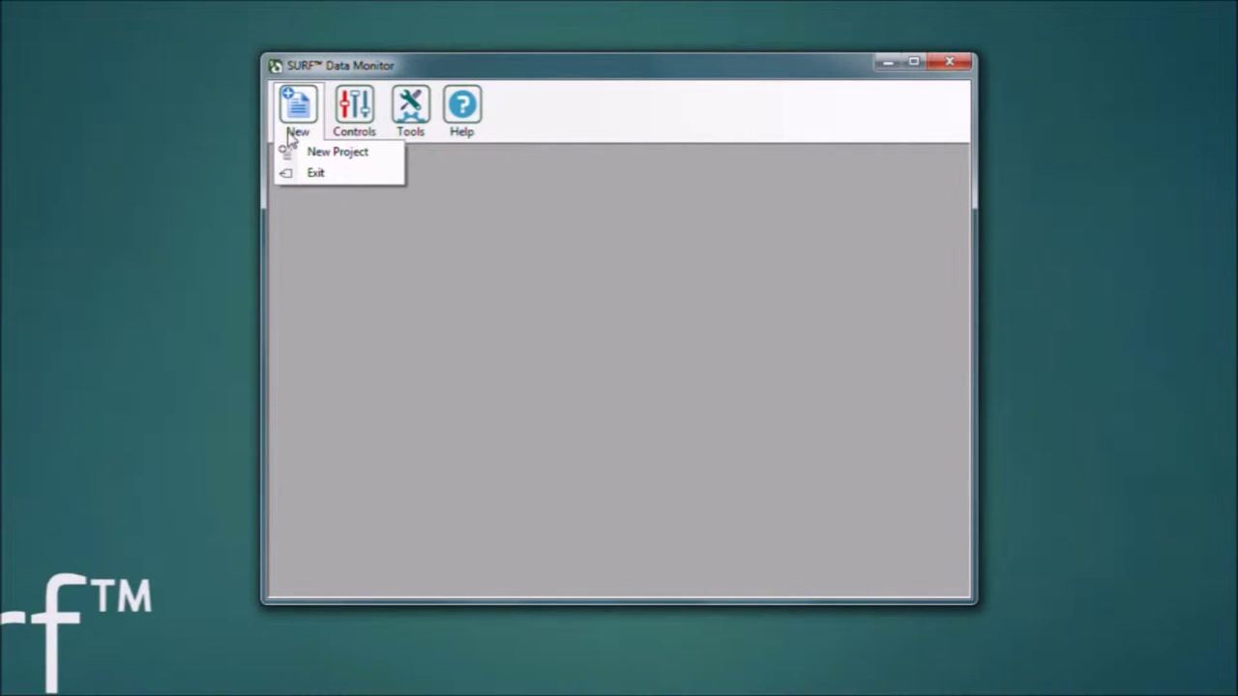
click(339, 152)
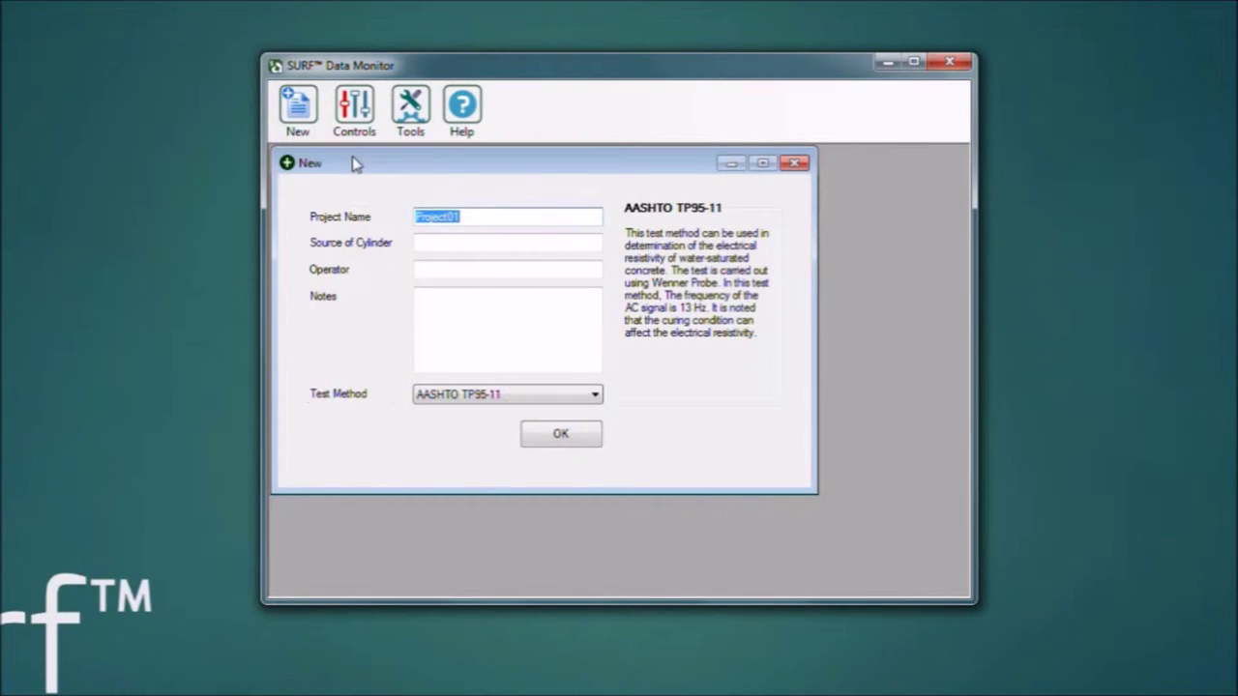
click(473, 218)
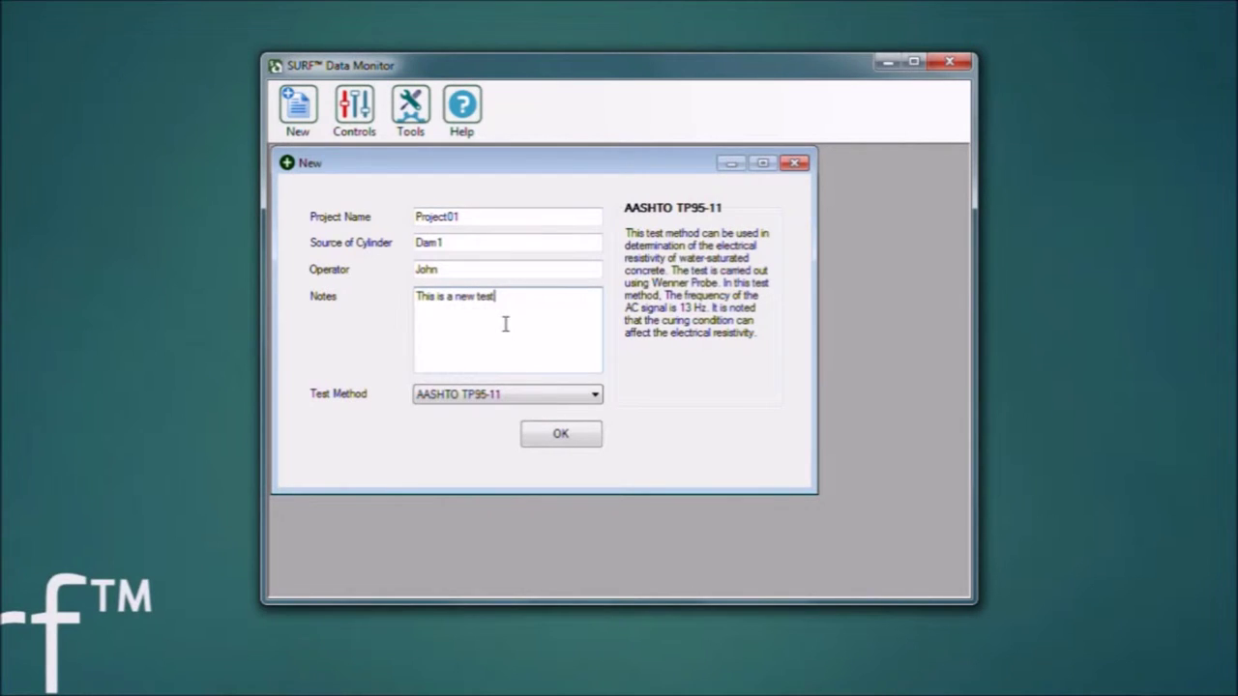
click(595, 394)
click(596, 396)
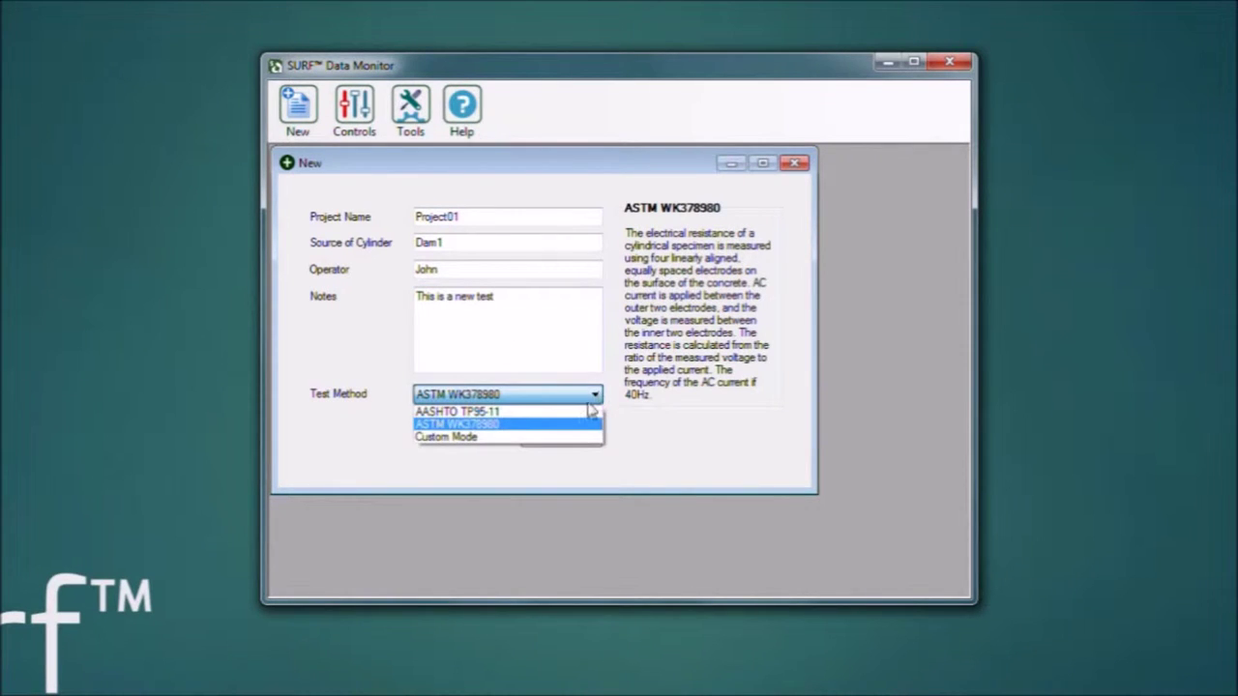
click(573, 437)
click(595, 396)
click(574, 414)
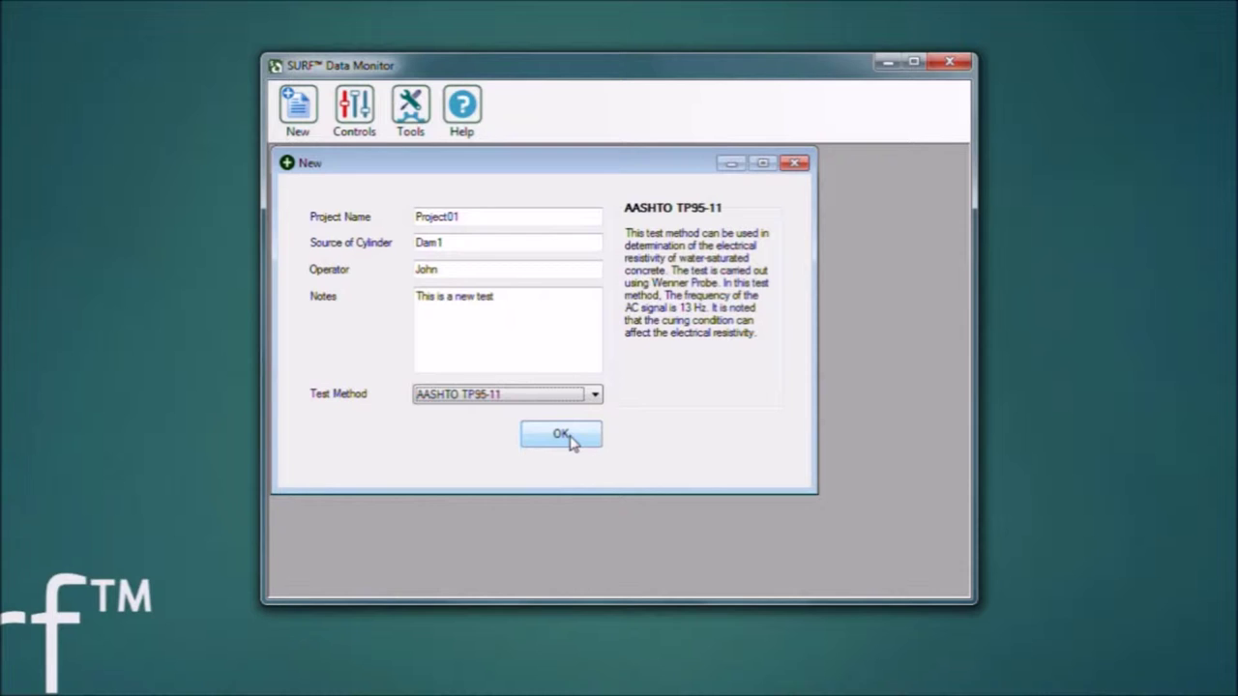
click(562, 434)
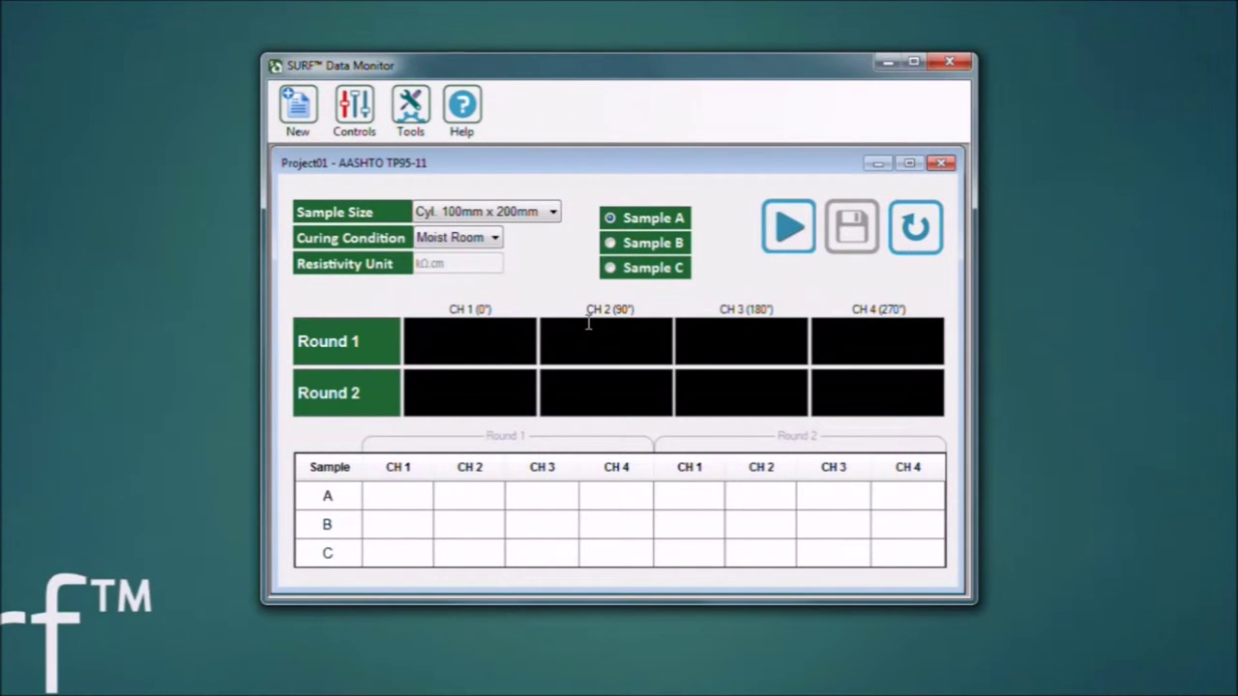
Step: Choose the sample size Cyl. 100mm x 200mm and the curing condition Moist Room
click(552, 213)
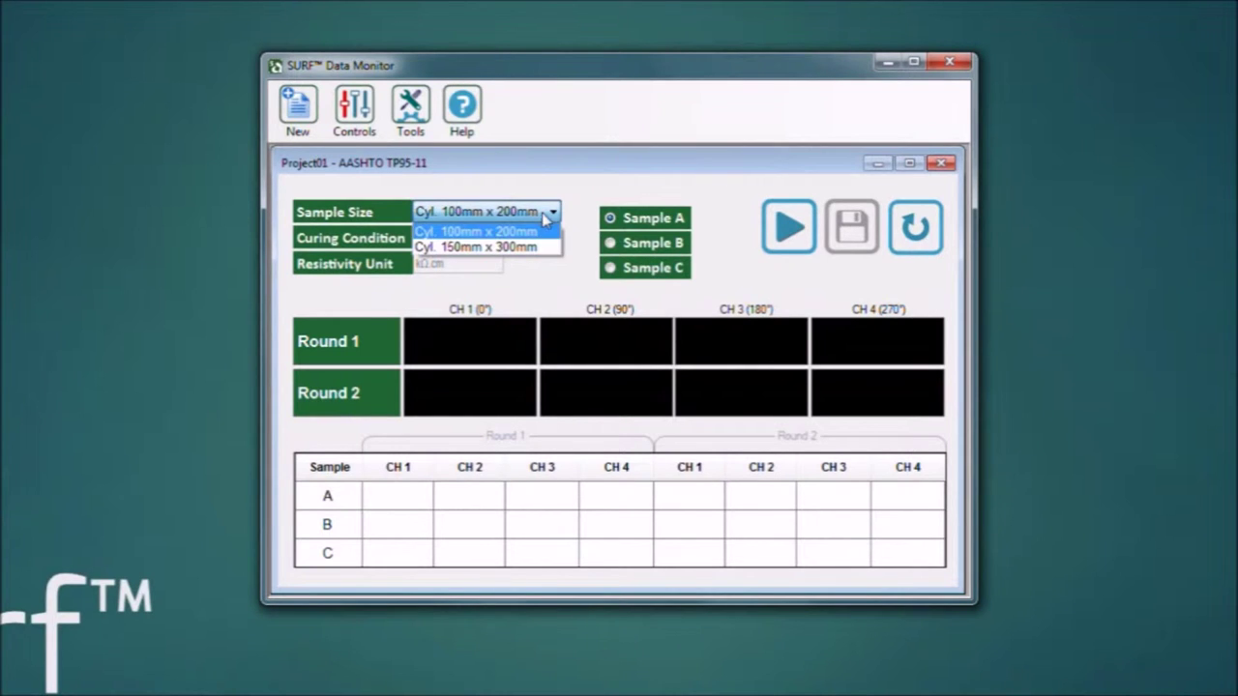
click(546, 217)
click(492, 239)
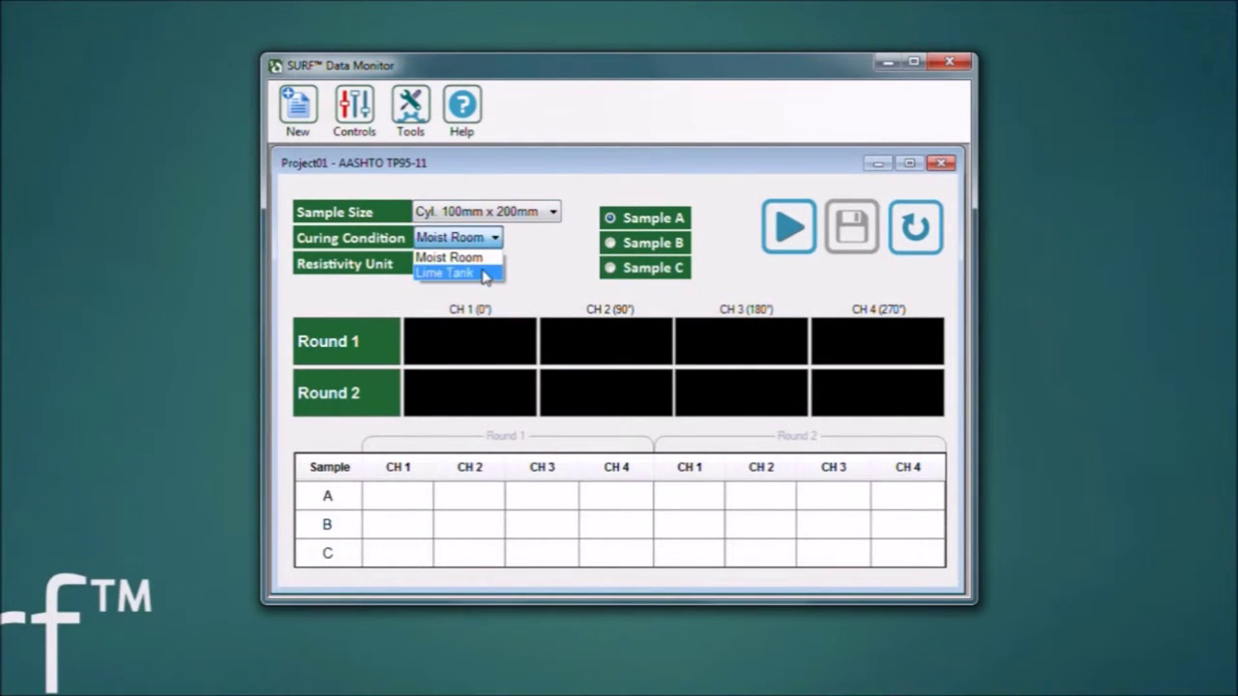
click(489, 247)
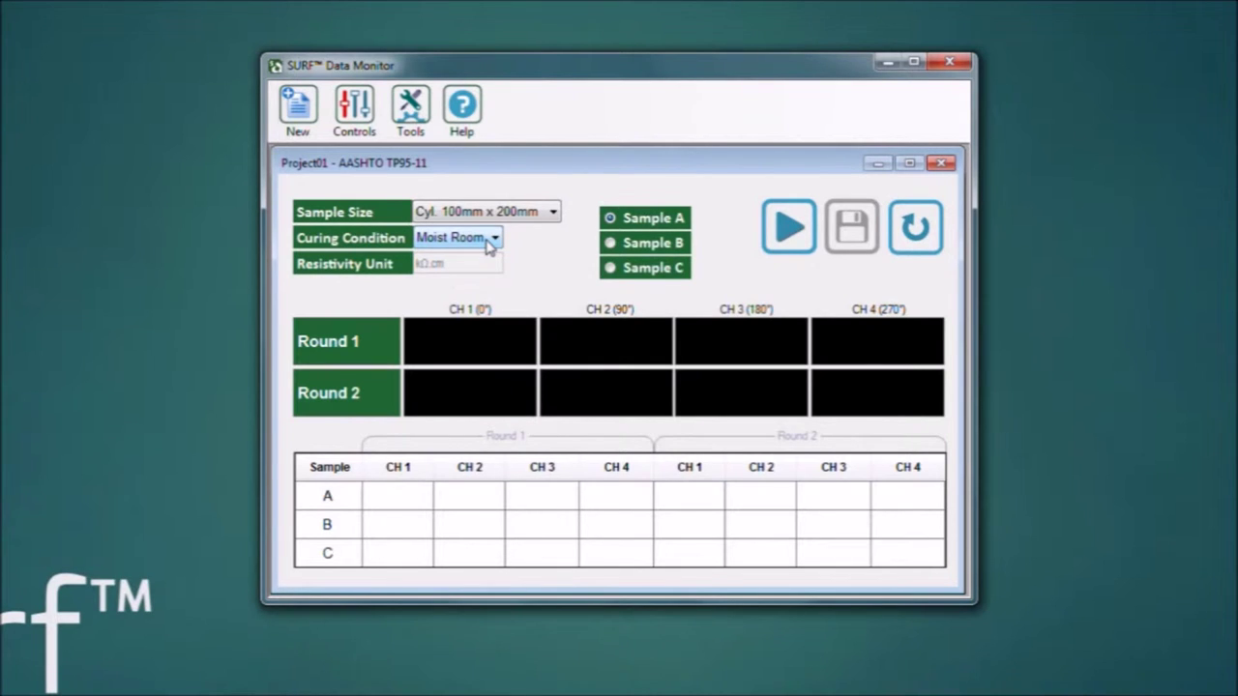
click(556, 255)
Step: Run the resistivity tests for samples A, B and C, starting with Sample A
click(612, 243)
click(609, 268)
click(611, 219)
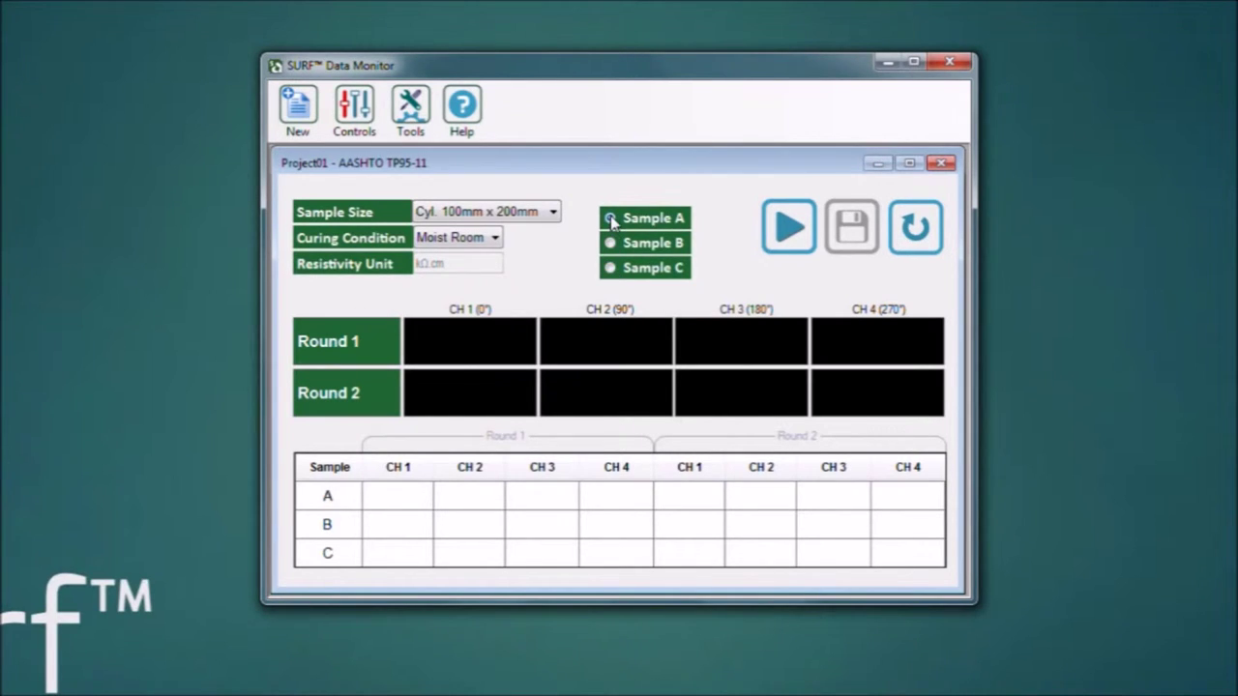
click(791, 228)
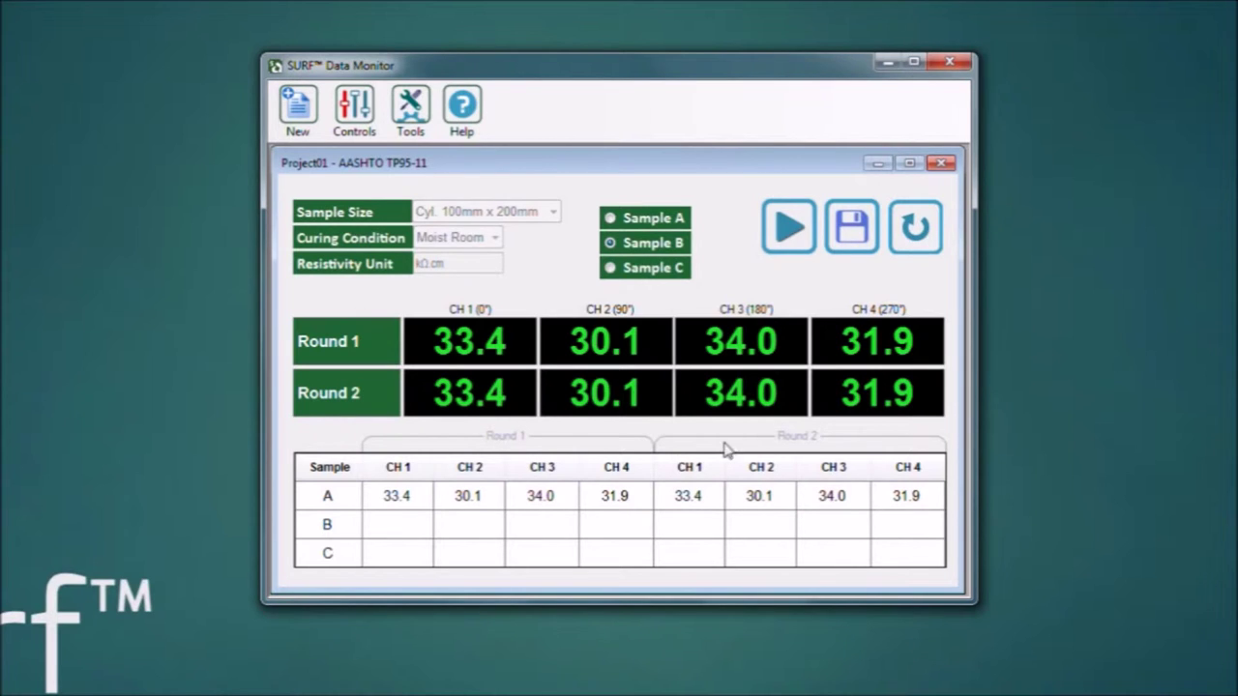
click(791, 232)
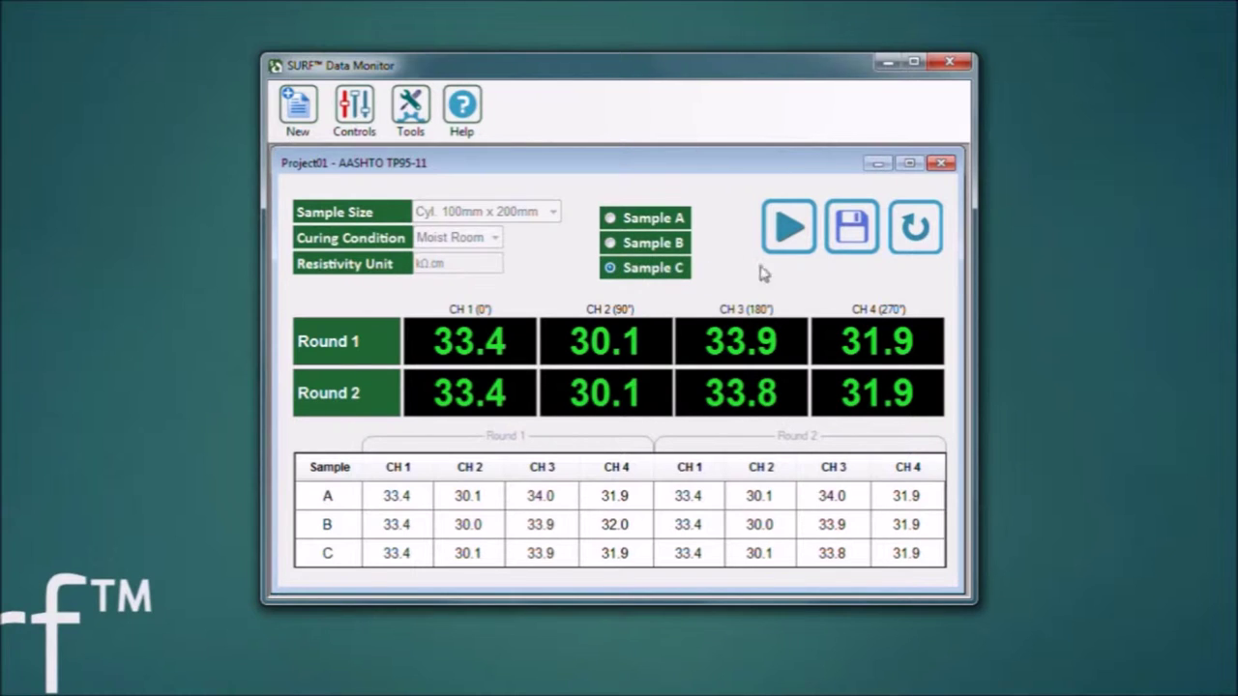
Step: Repeat the resistivity test for Sample B and confirm the repetition
click(625, 248)
click(786, 228)
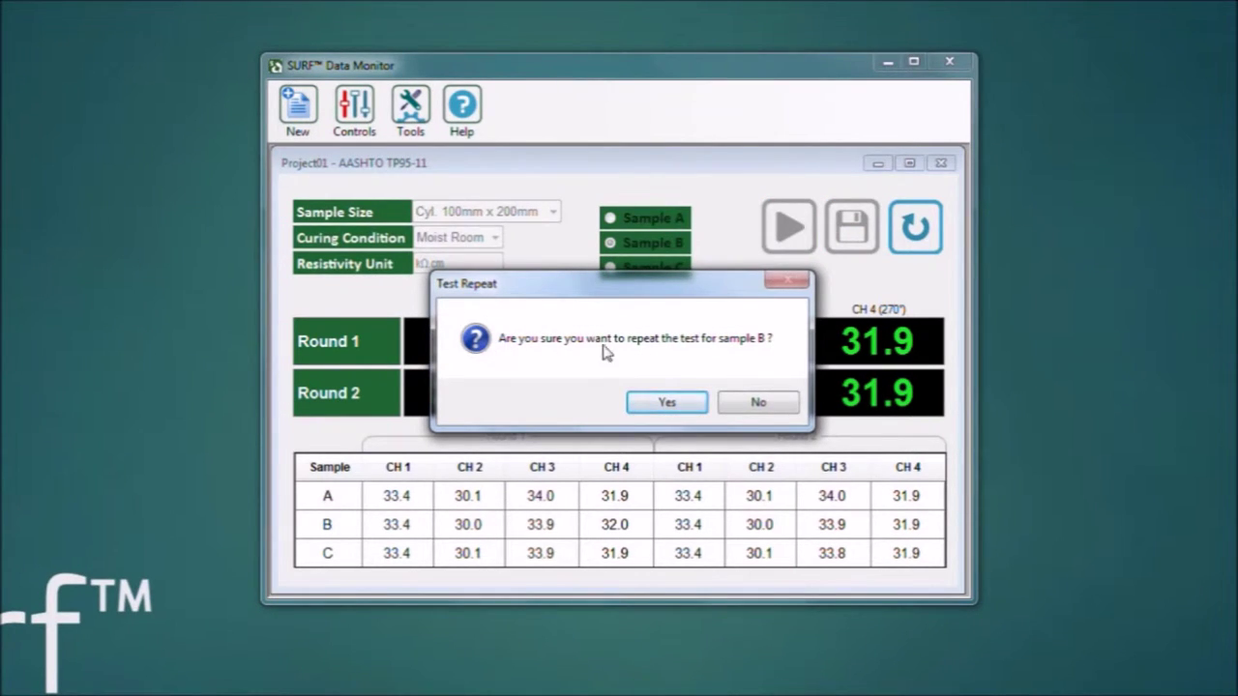
click(673, 403)
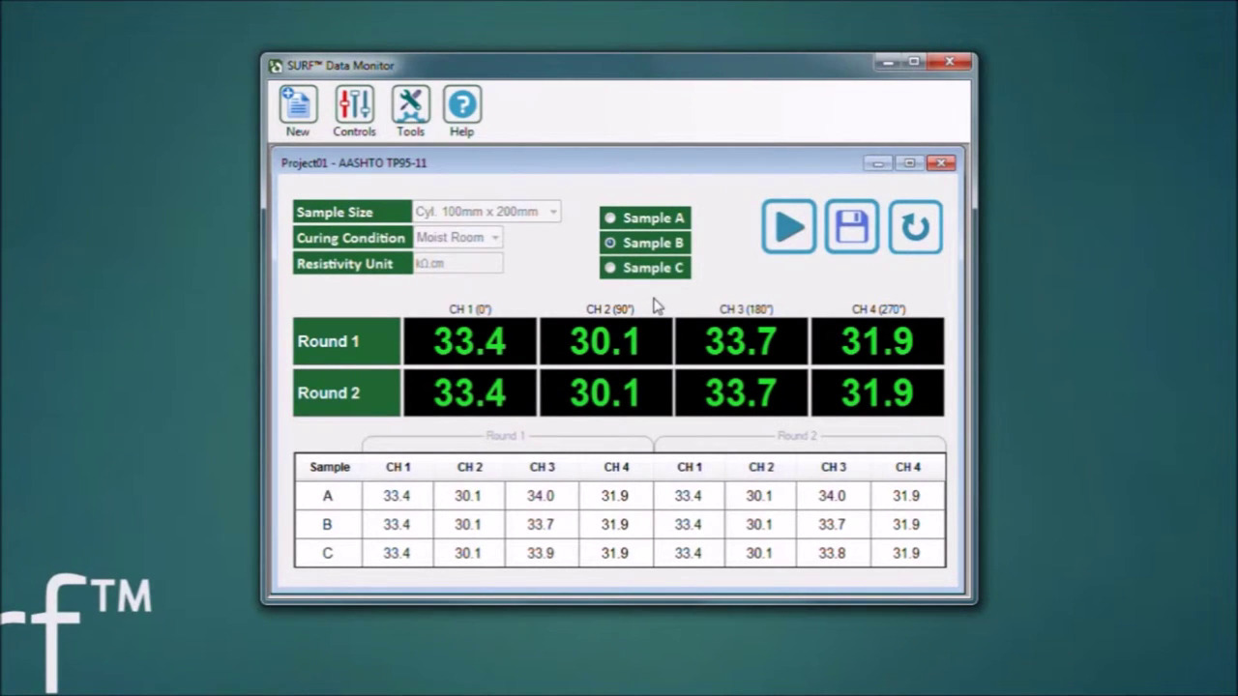
Step: Save the test results to the Desktop as a csv file named "Test Results"
click(859, 242)
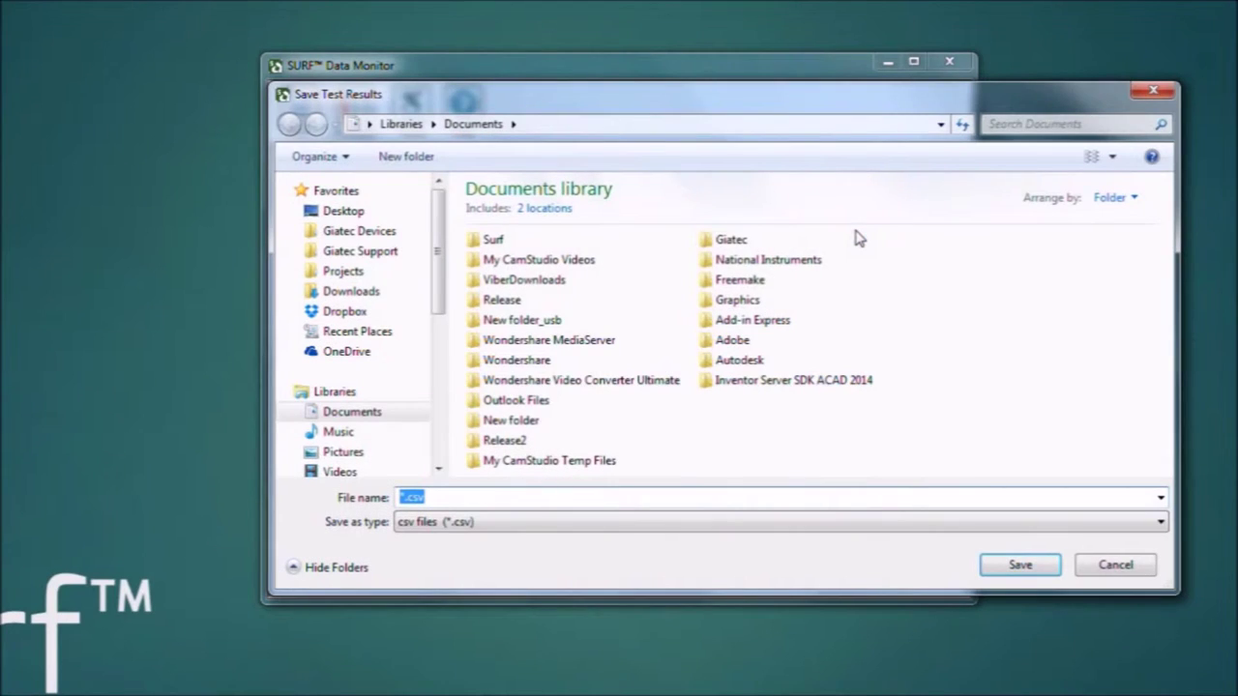
click(367, 213)
click(557, 499)
text(Test e)
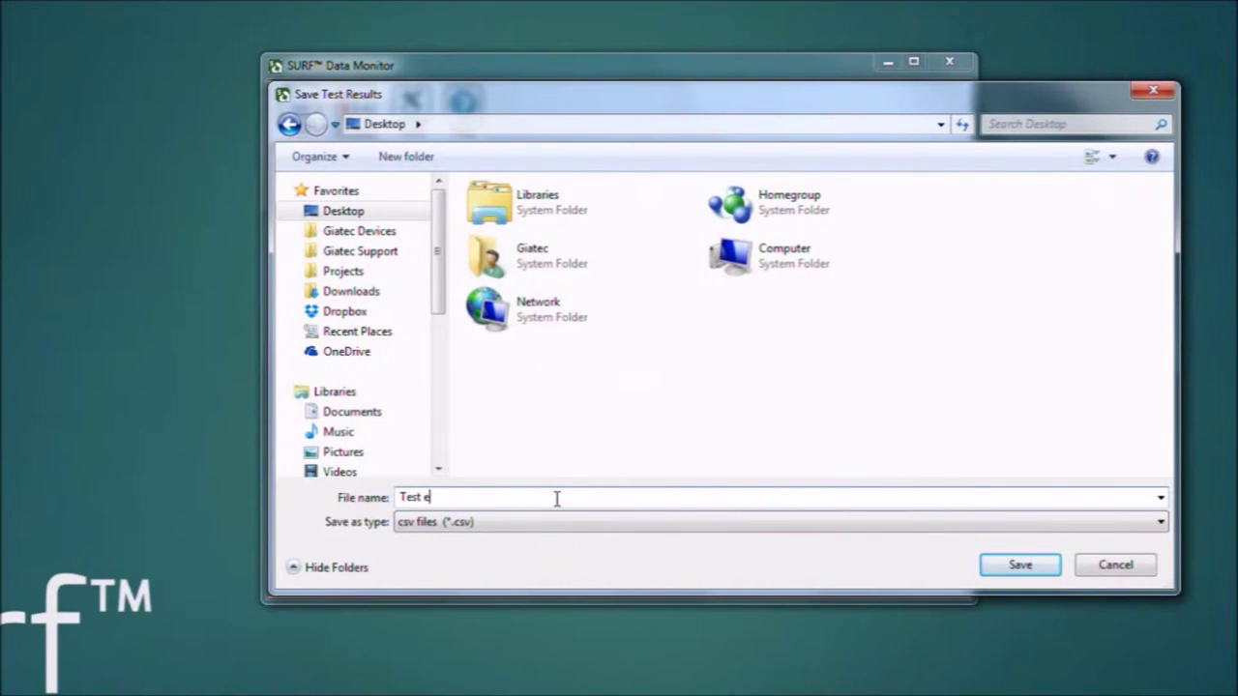
key(BackSpace)
text(Results)
click(1009, 566)
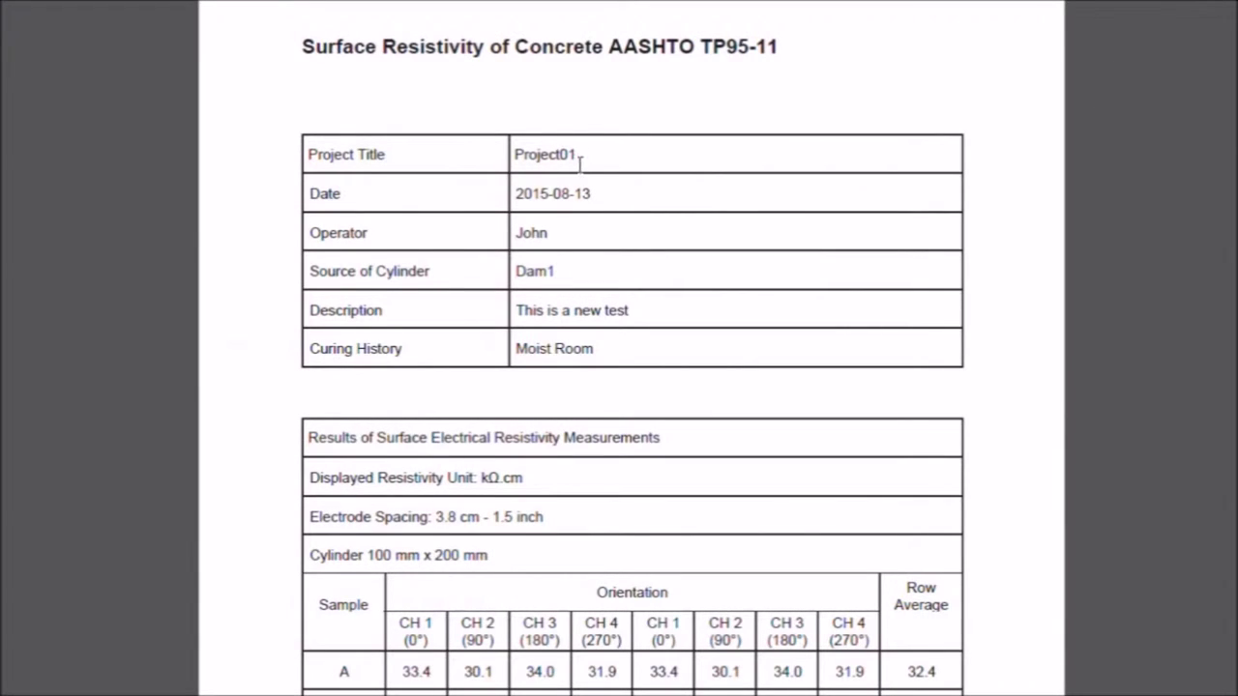
Step: Examine the sample readings, average resistivity and penetrability rating in the AASHTO TP95-11 report
scroll(632, 261, down, 3)
scroll(633, 259, down, 2)
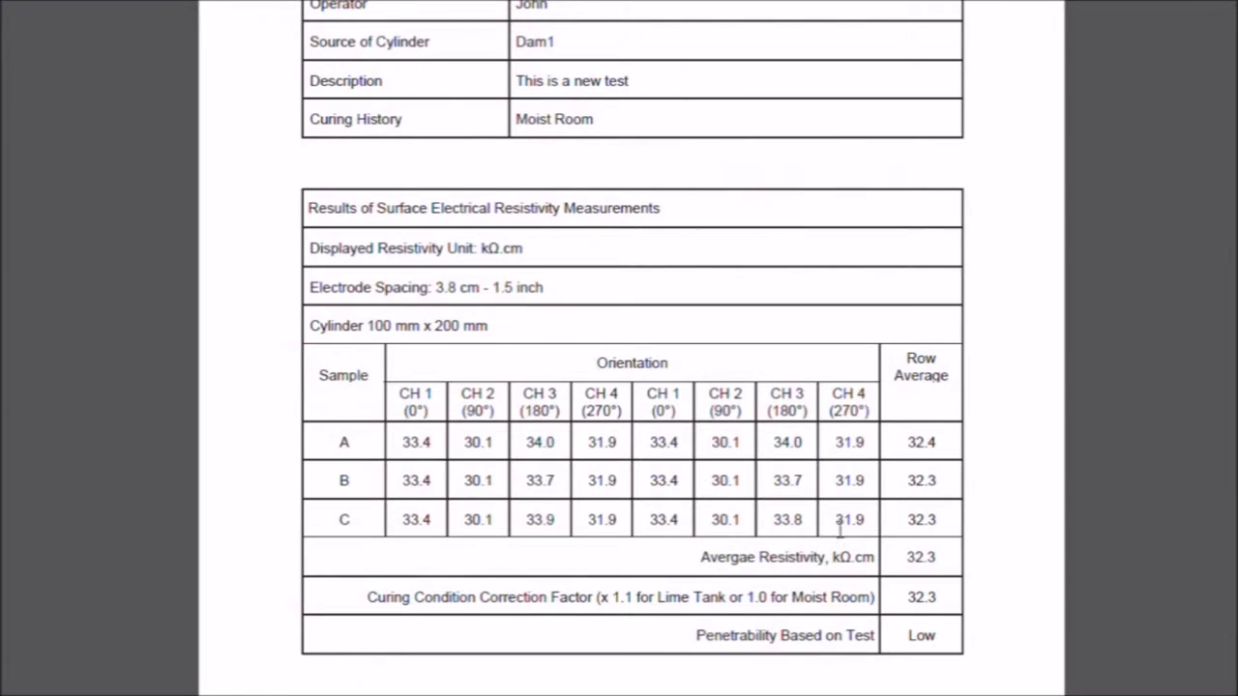
double_click(939, 636)
click(908, 660)
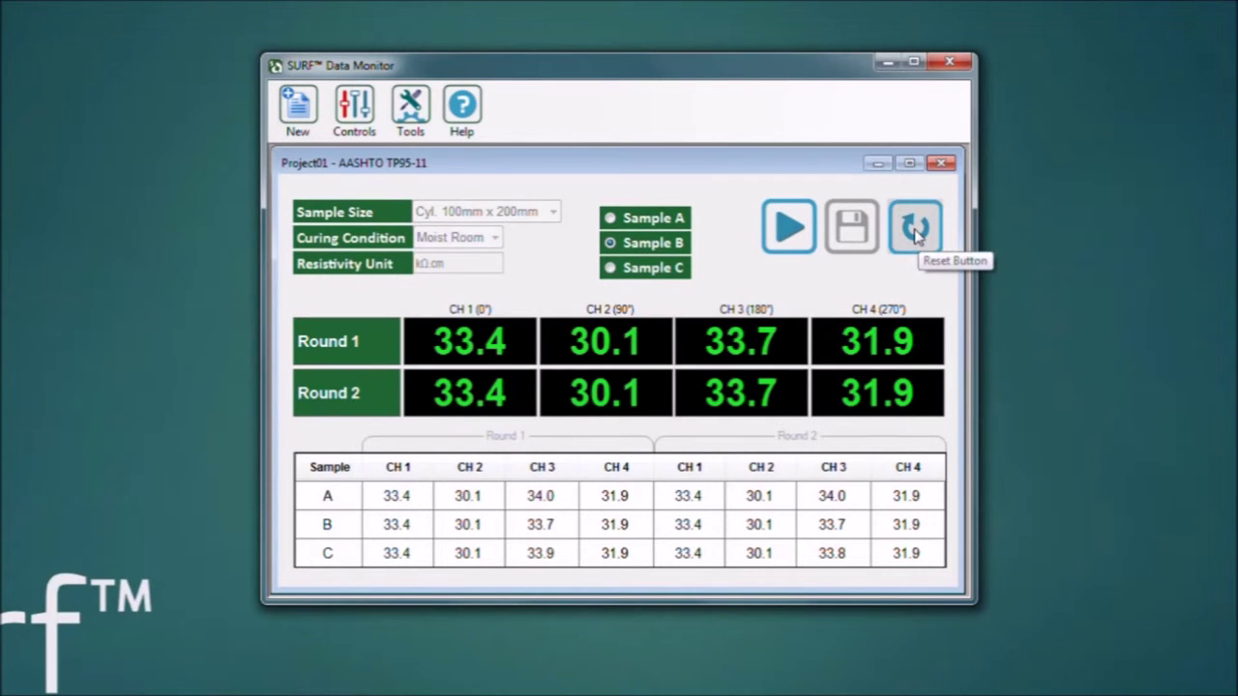
Step: Reset the Project01 test, confirm the reset and close the project window
click(915, 231)
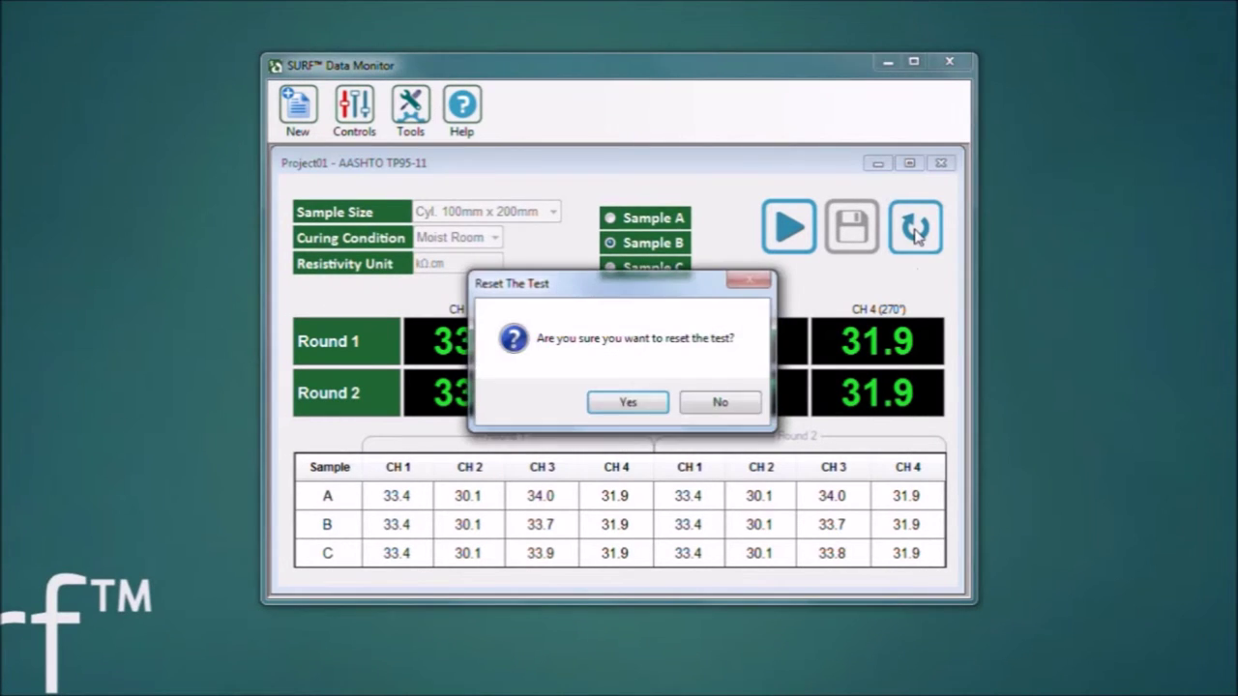
click(627, 404)
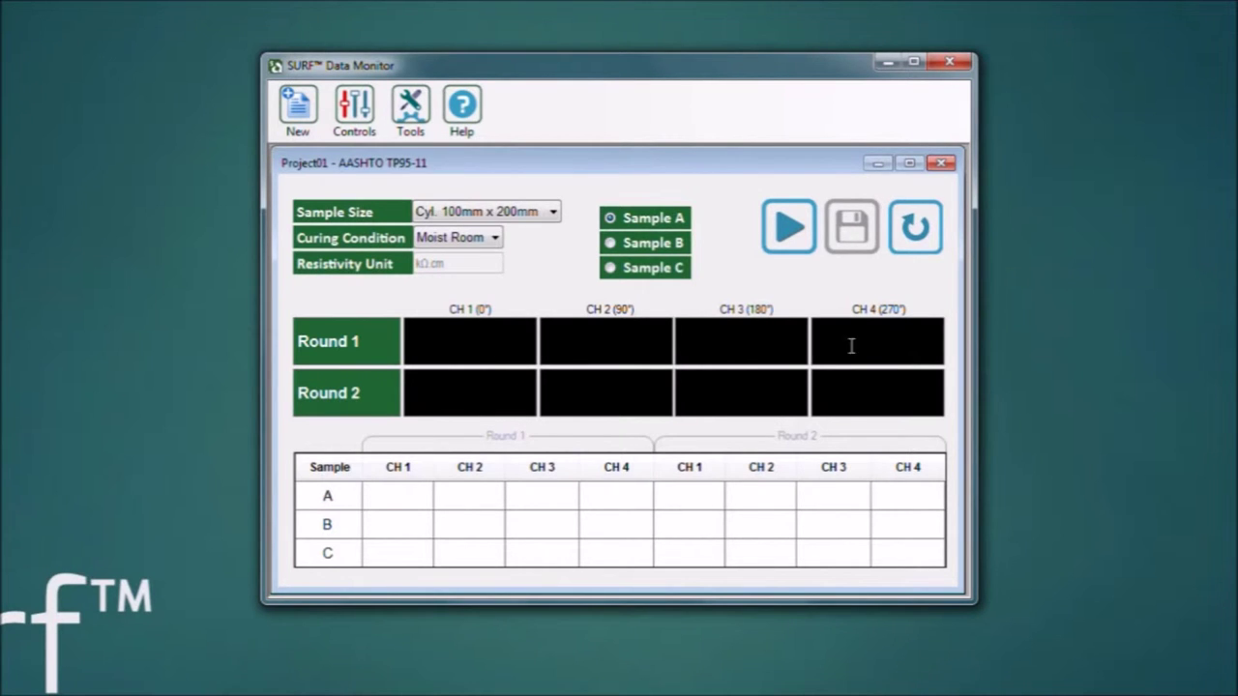
click(942, 164)
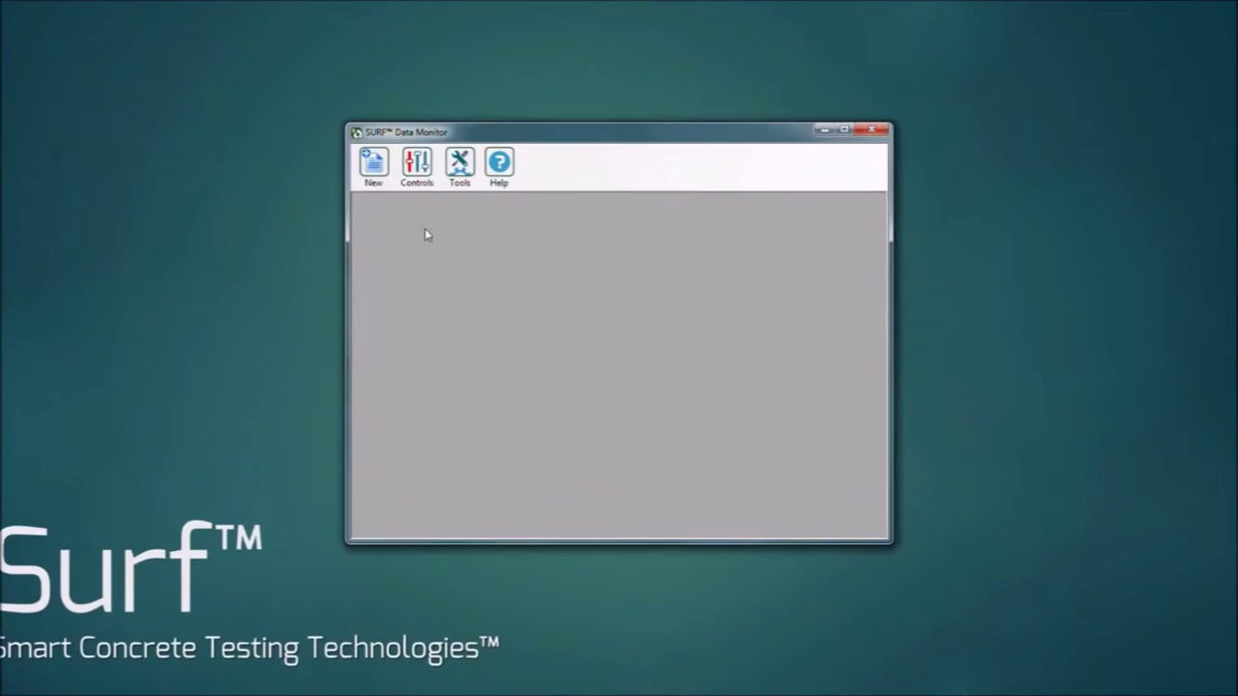
Step: Create Project02 with cylinder source Deck E1, the operator's name, the note "According to ASTM proposed draft" and test method ASTM WK378980
click(382, 180)
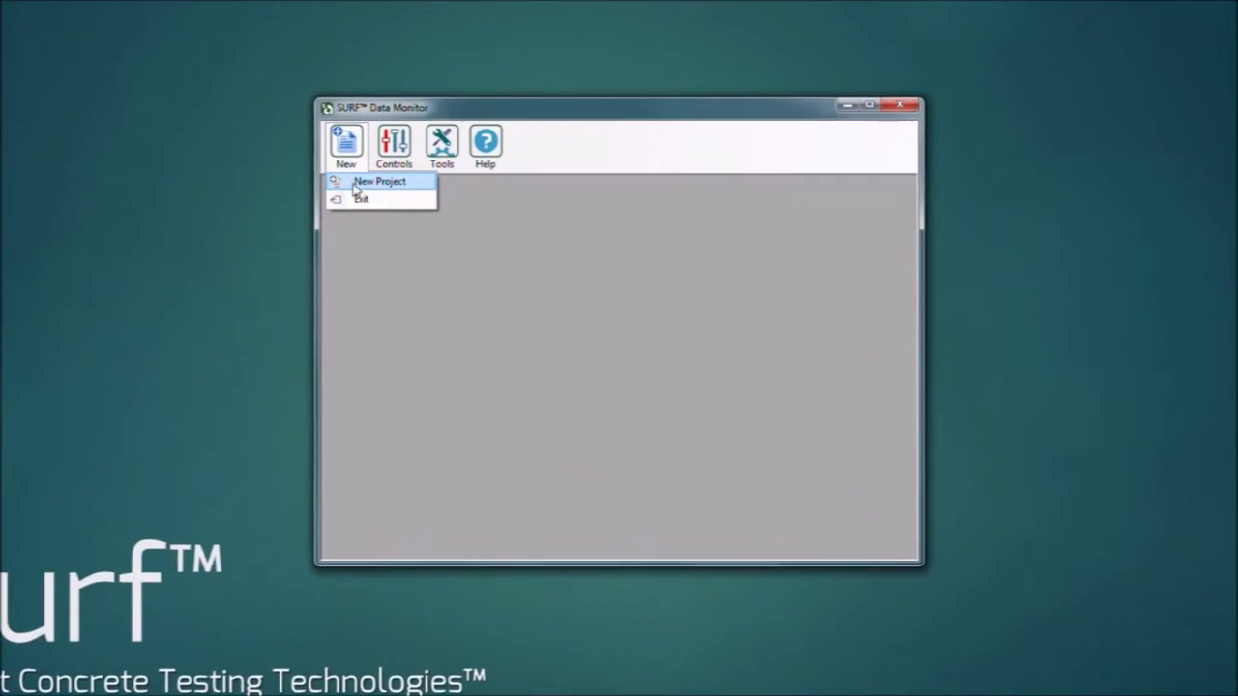
click(343, 166)
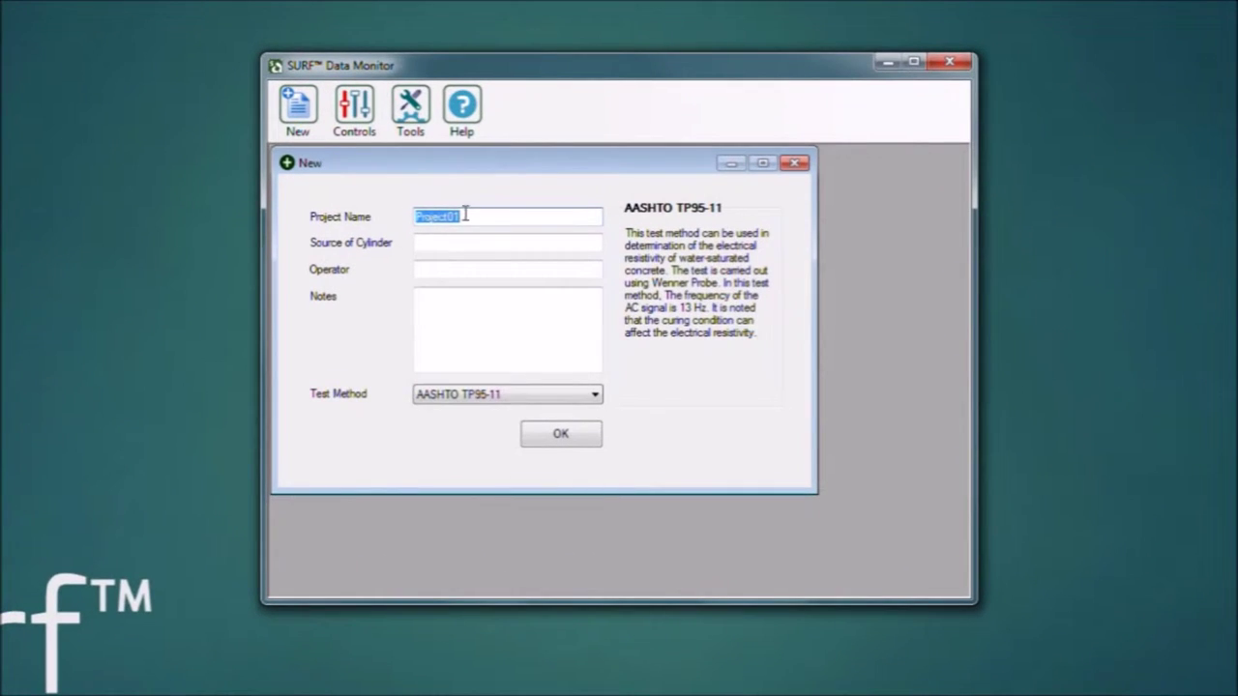
click(470, 214)
click(510, 245)
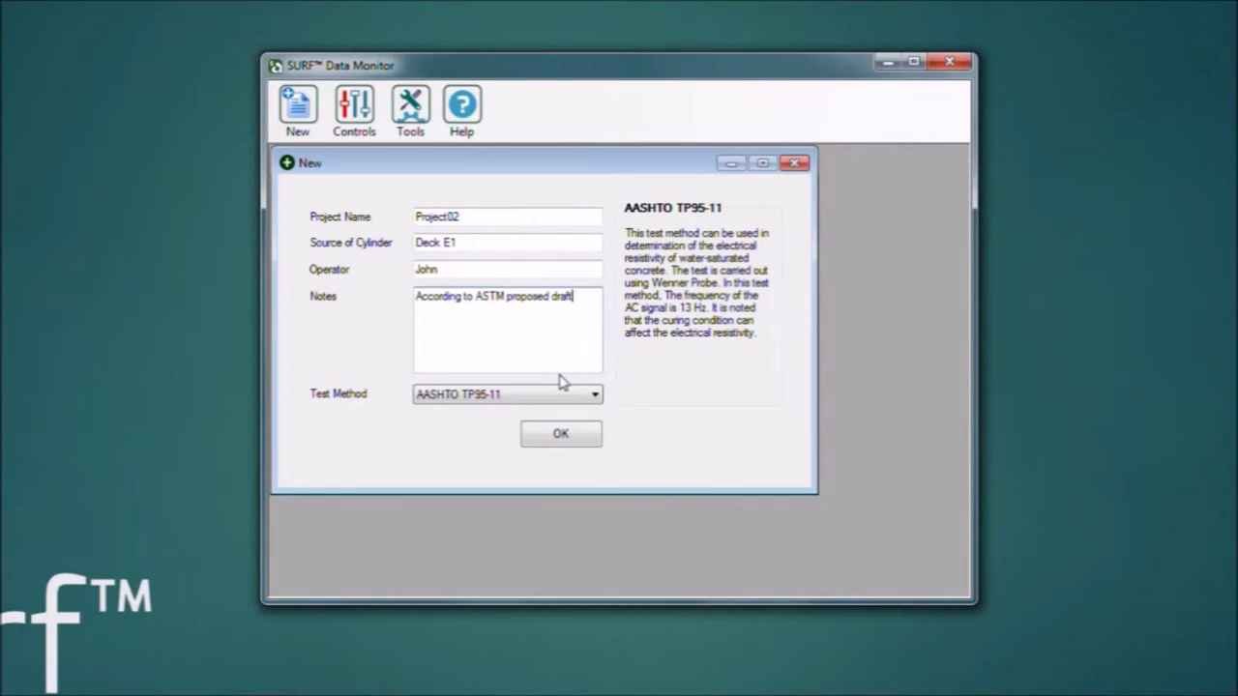
click(561, 394)
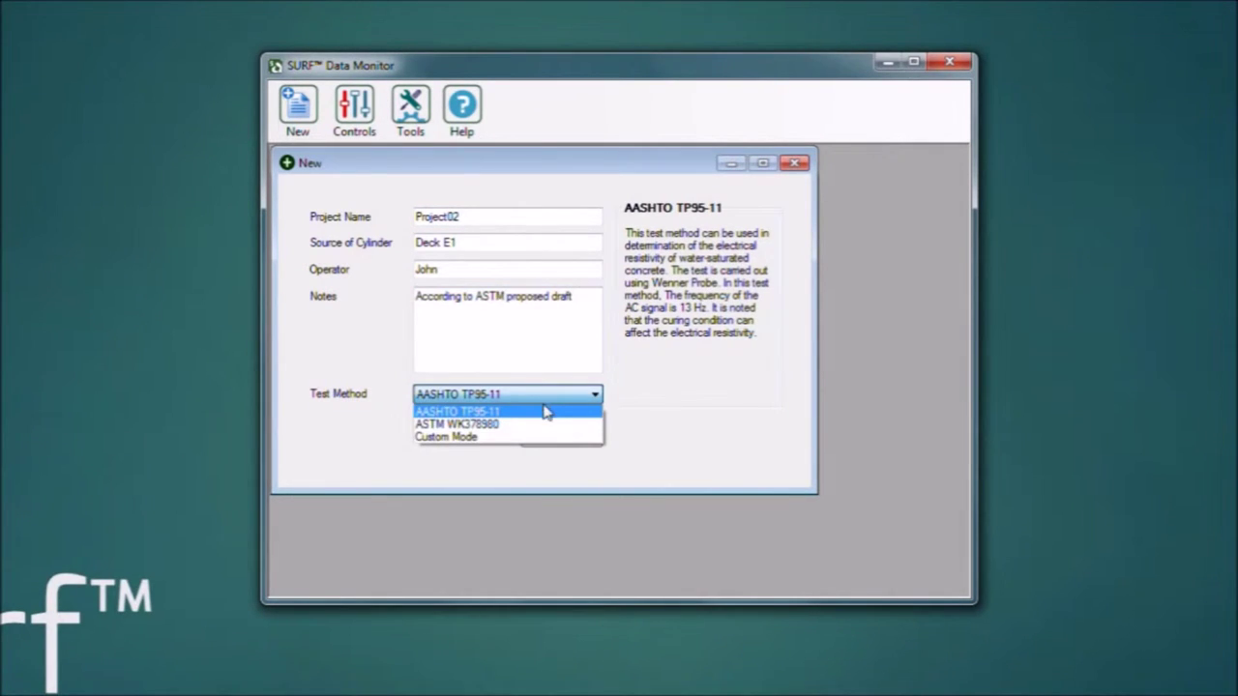
click(544, 426)
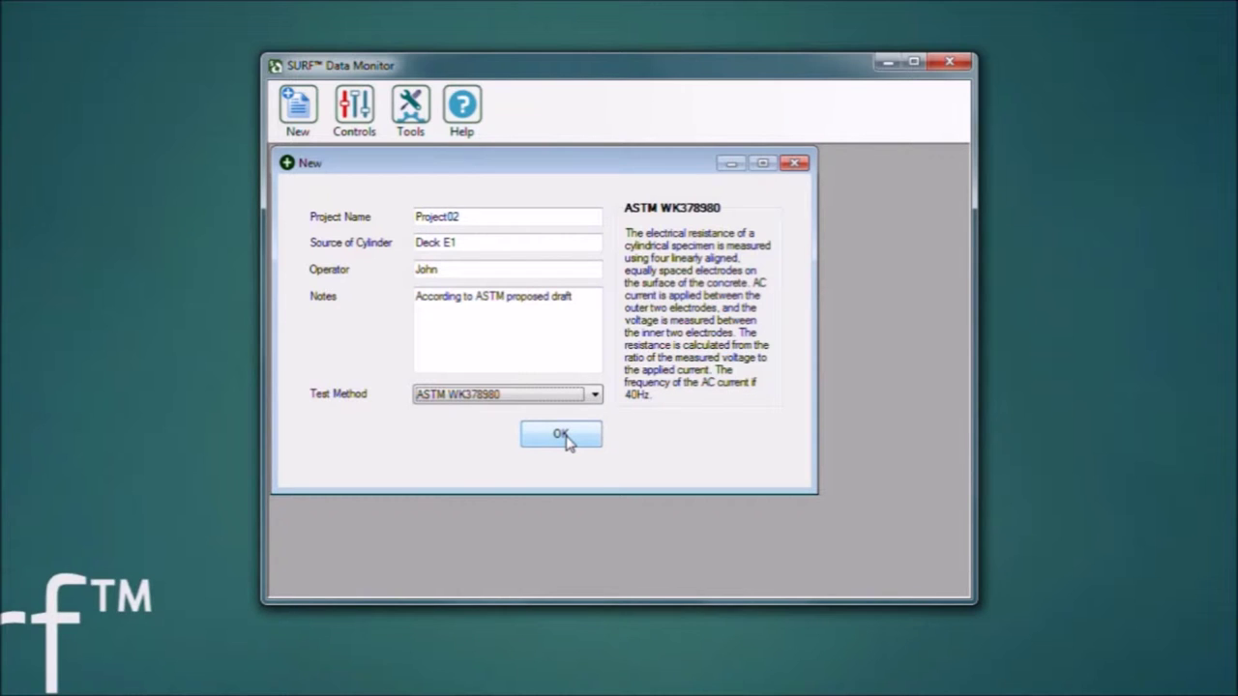
click(566, 438)
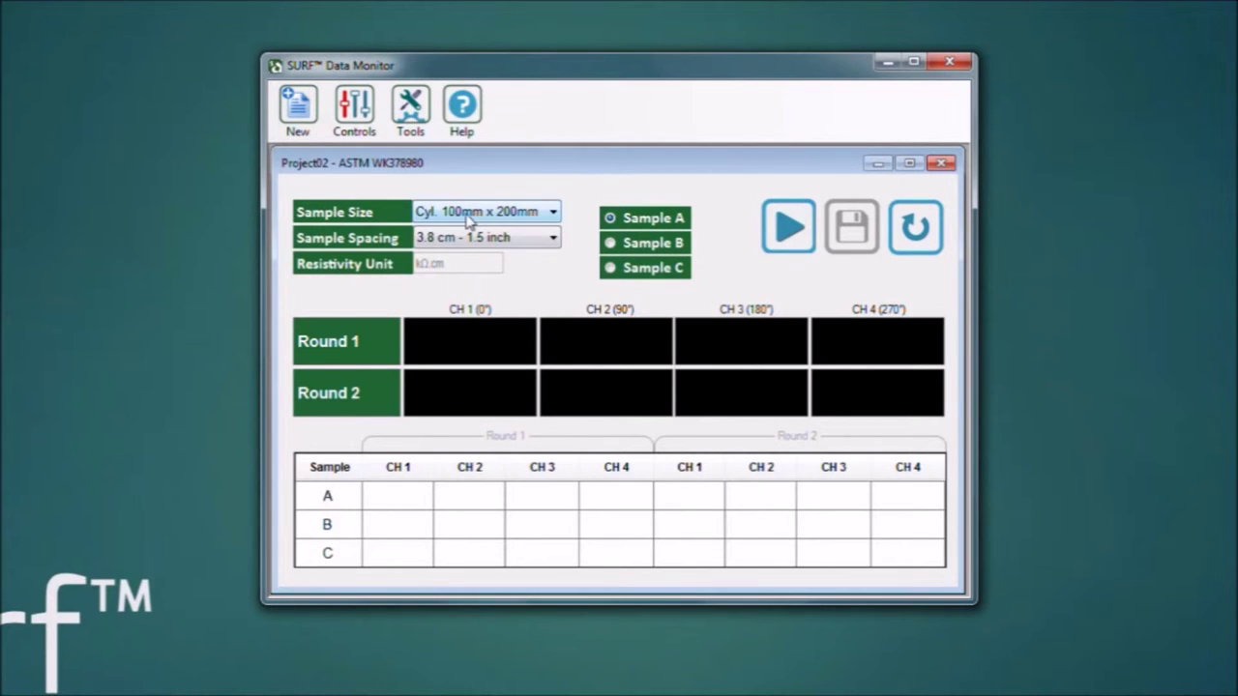
Step: Choose sample size Cyl. 100mm x 200mm and sample spacing 3.8 cm - 1.5 inch, and run the tests for samples A to C
click(501, 220)
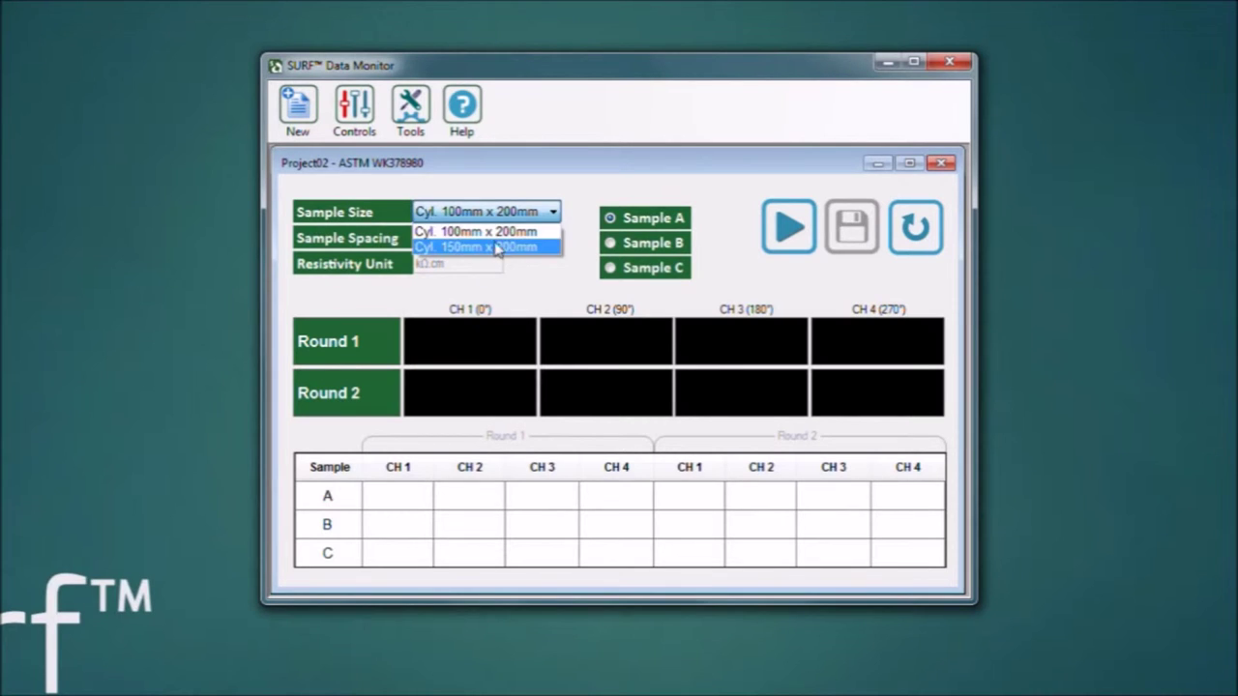
click(505, 232)
click(507, 245)
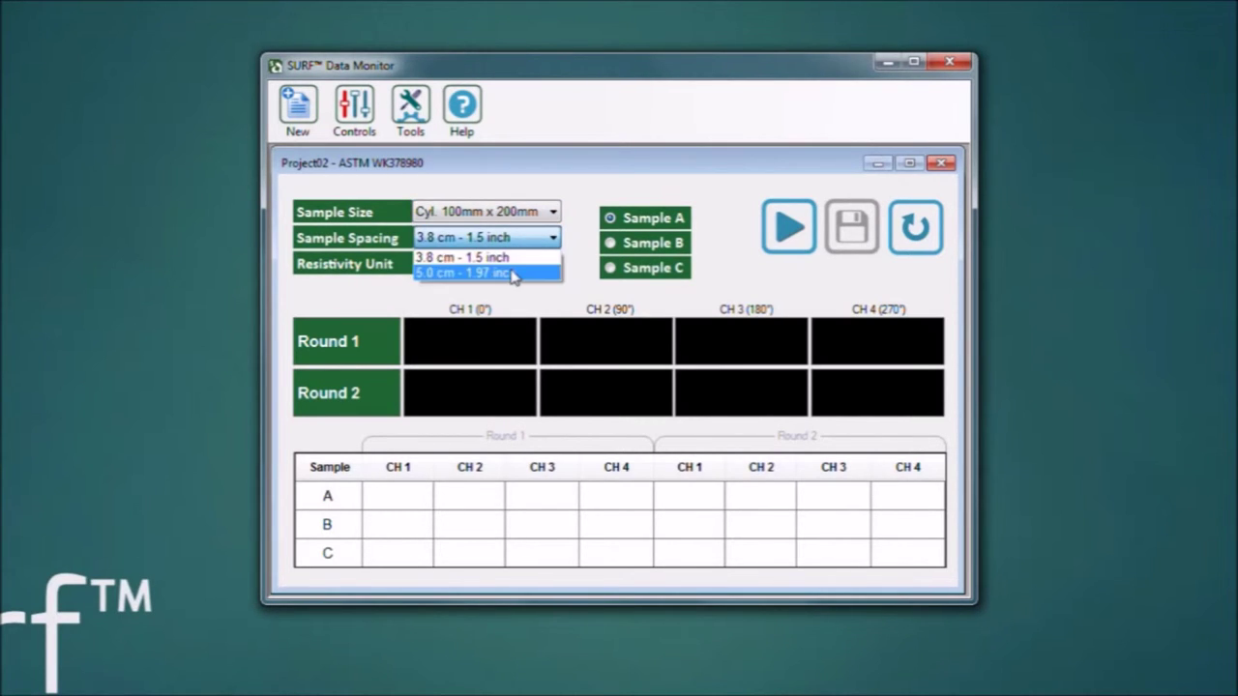
click(513, 259)
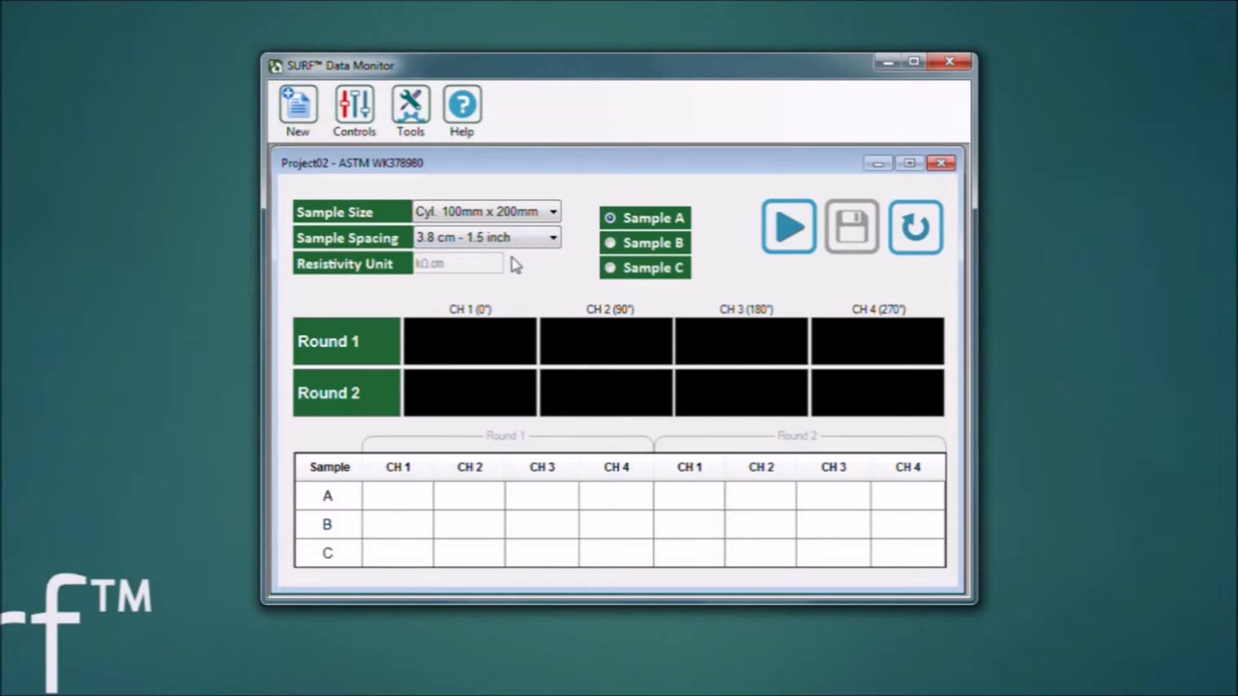
click(789, 228)
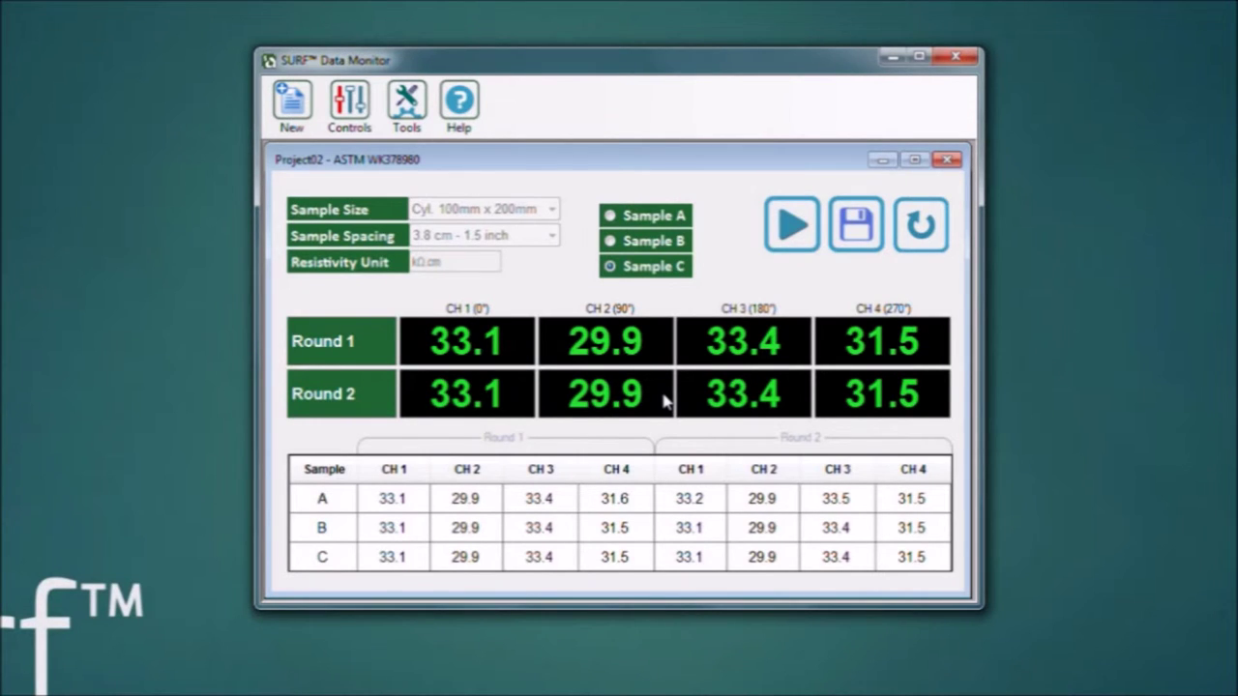
Step: Save the Project02 test results on the Desktop as a CSV file named Test Results-2
click(364, 132)
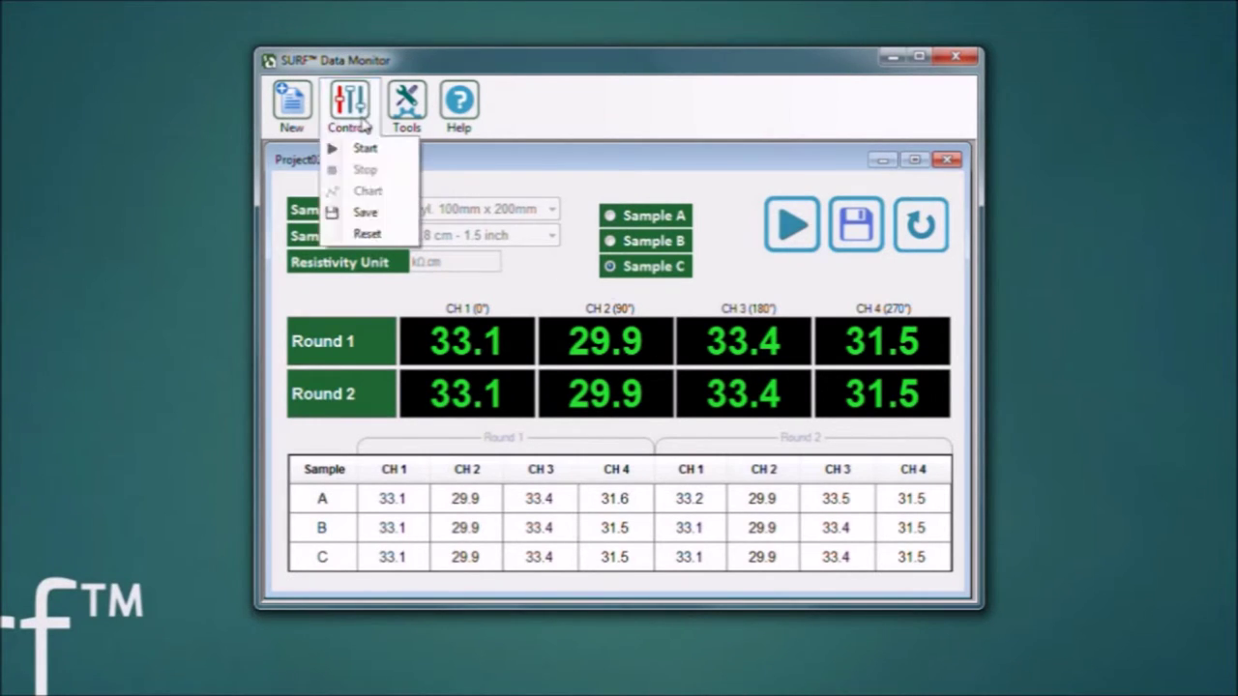
click(365, 213)
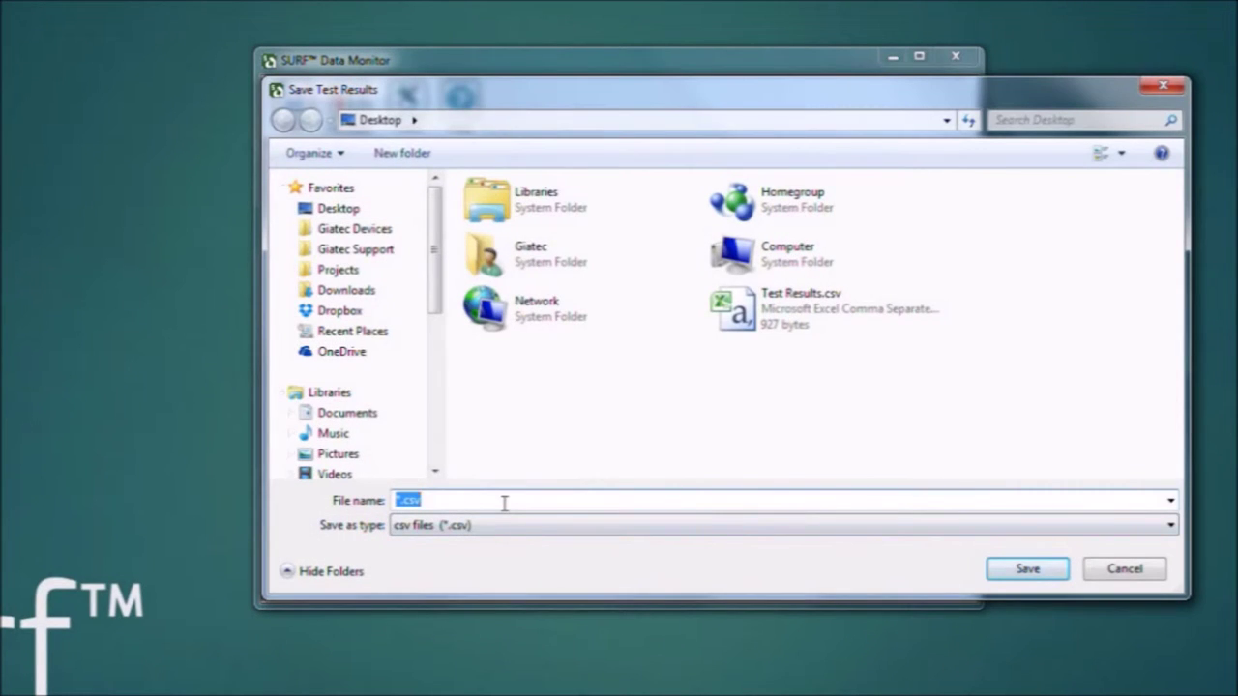
text(Test R)
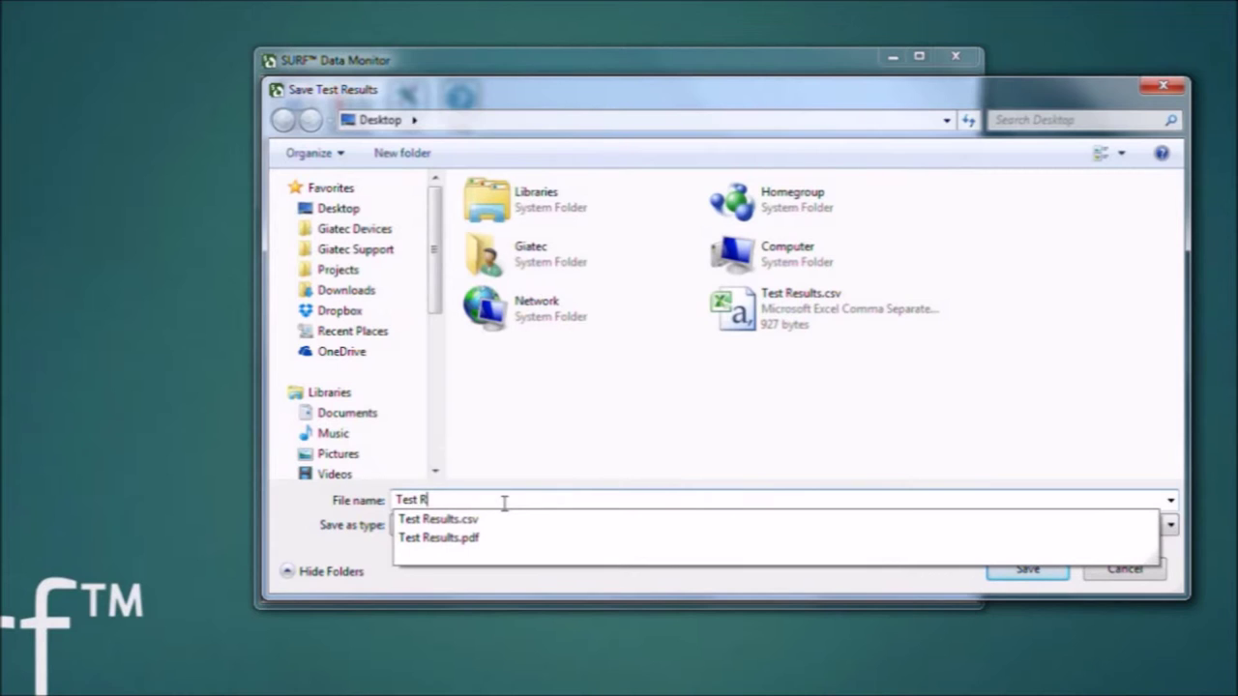
text(esults-2)
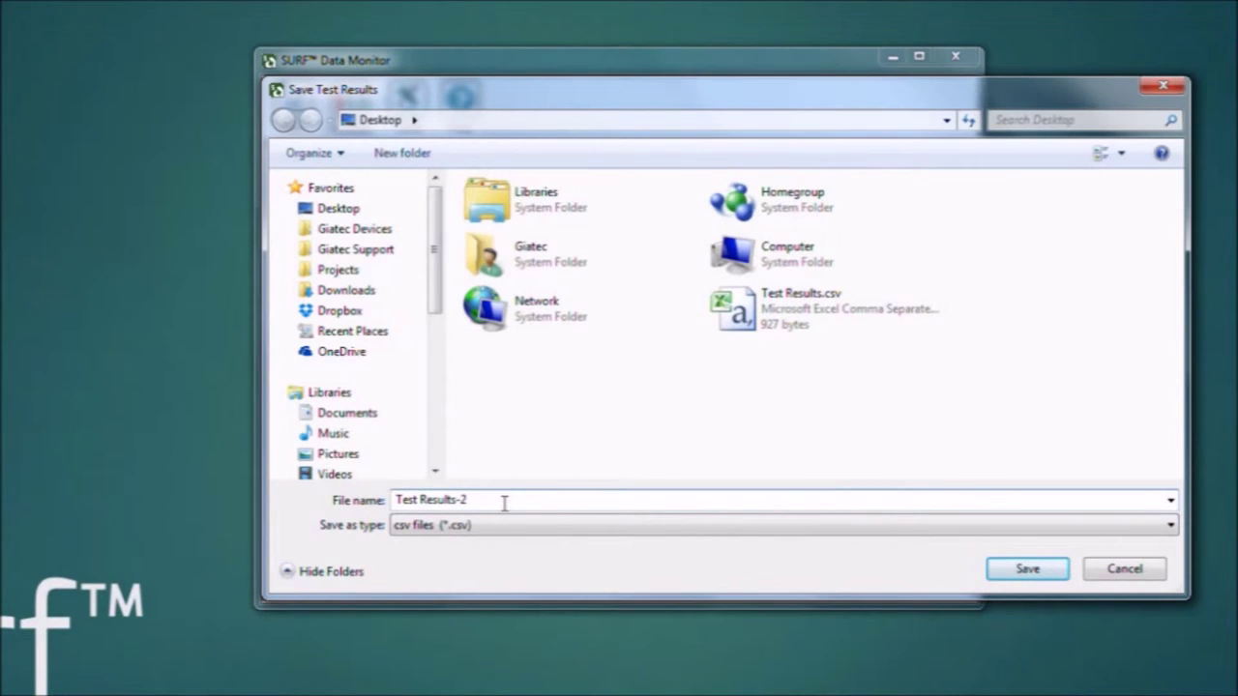
click(1047, 577)
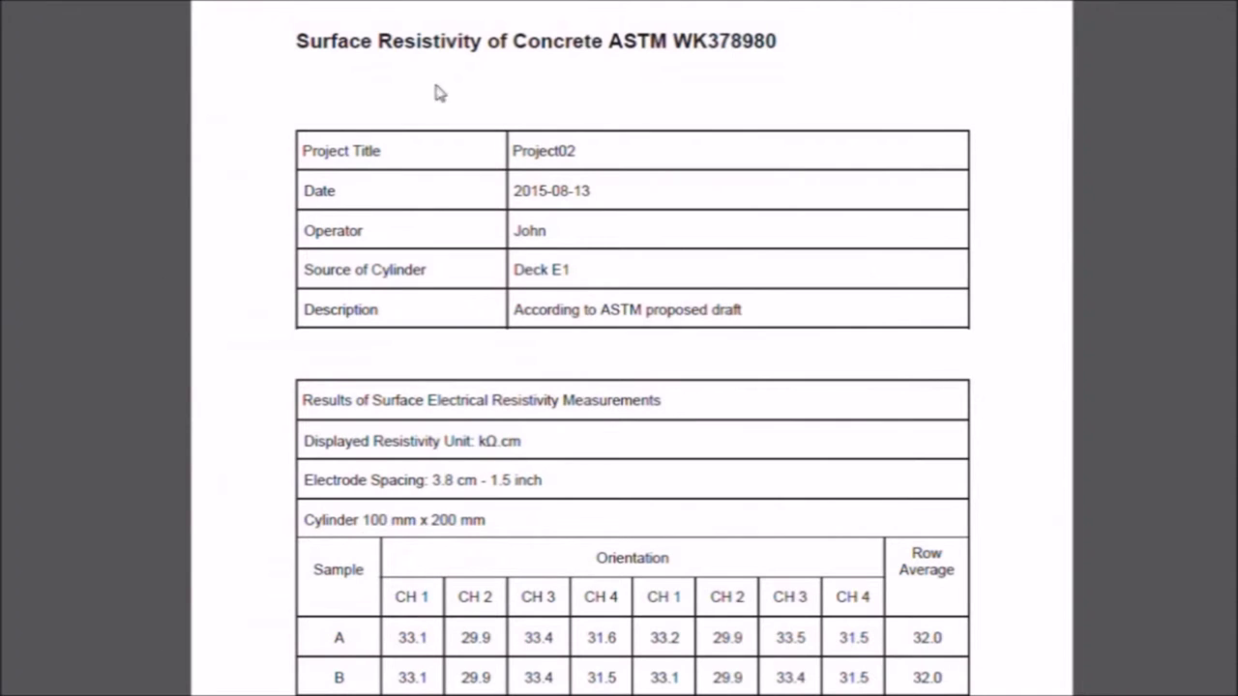
Step: Review the sample readings and row averages in the ASTM WK378980 report, and close the Project02 window
scroll(546, 489, down, 1)
scroll(546, 488, down, 2)
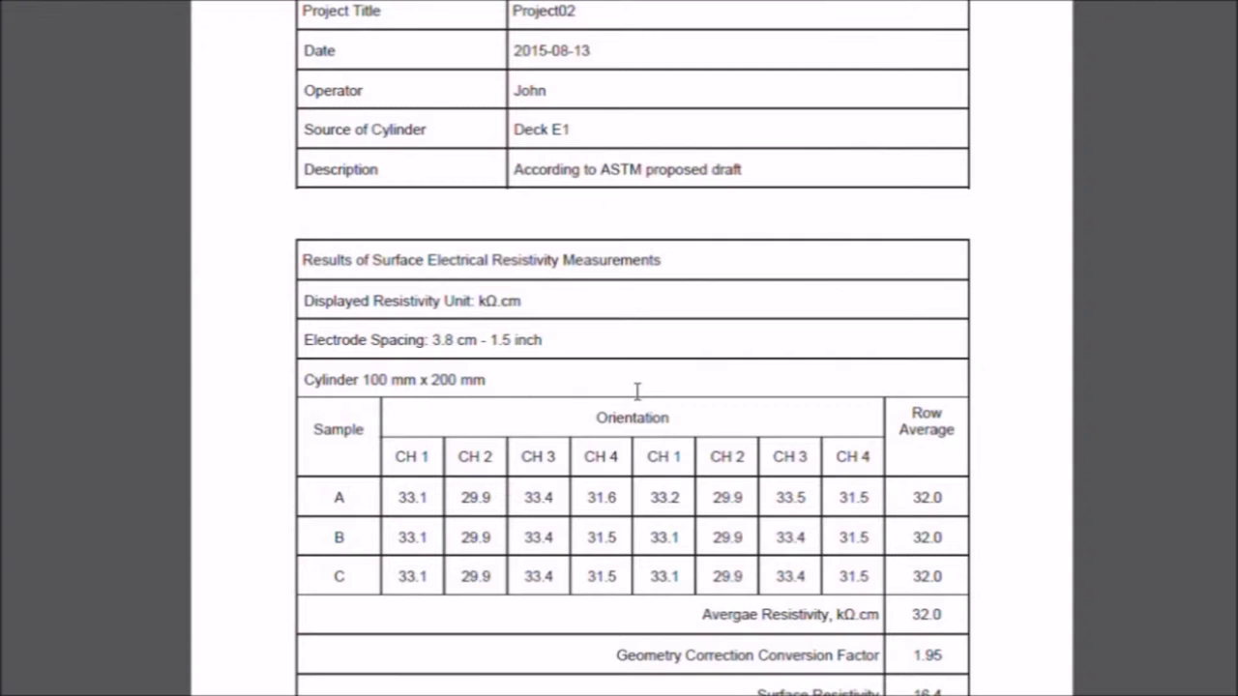
scroll(638, 395, up, 1)
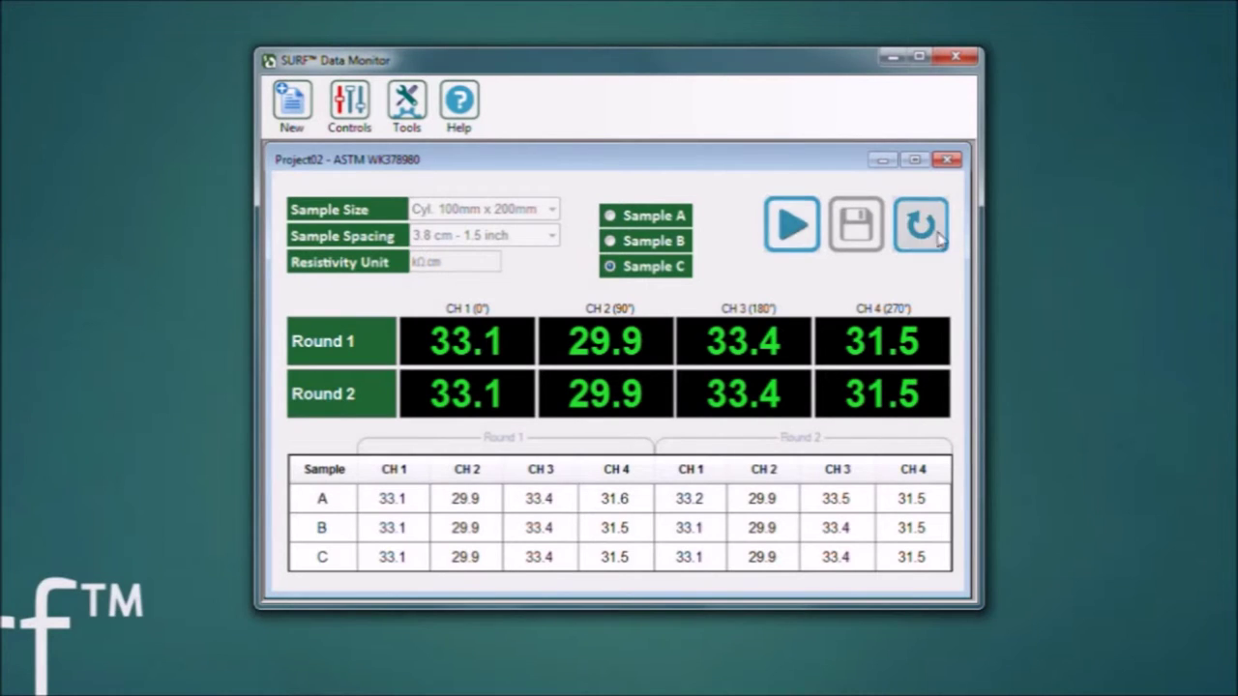
click(948, 160)
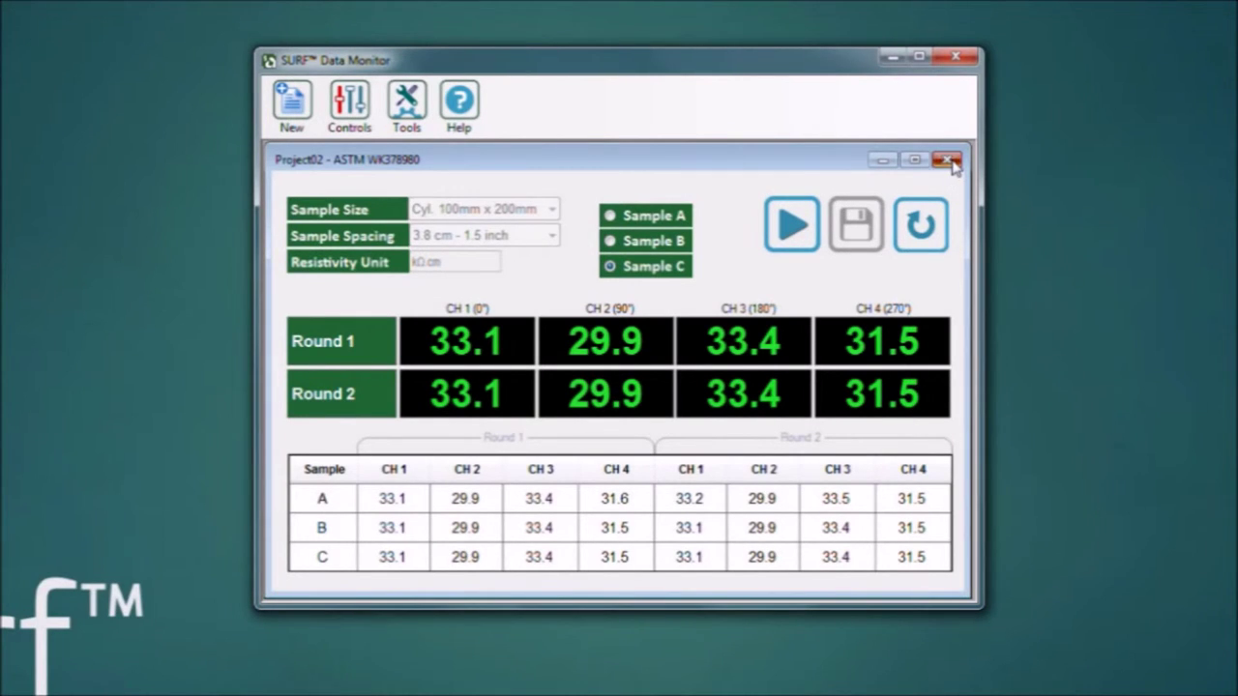
click(622, 405)
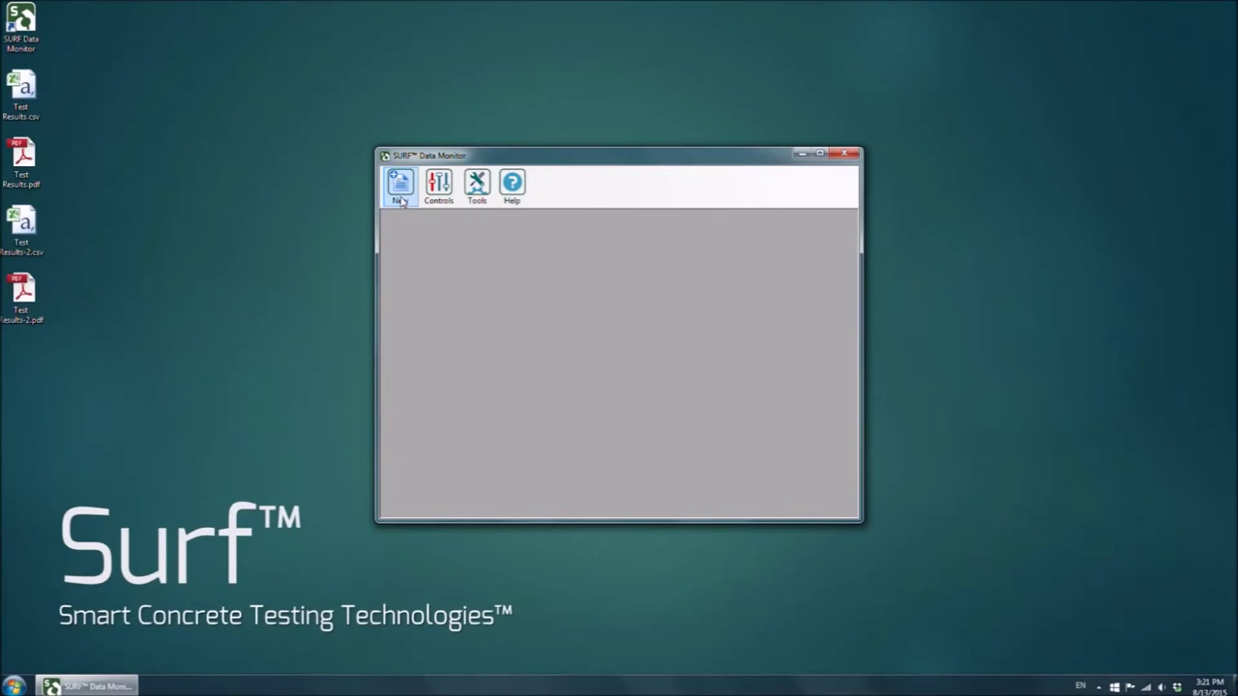
Step: Create Project03 with cylinder source Surface-1, the operator's name, the note "Wall" and test method Custom Mode
click(400, 189)
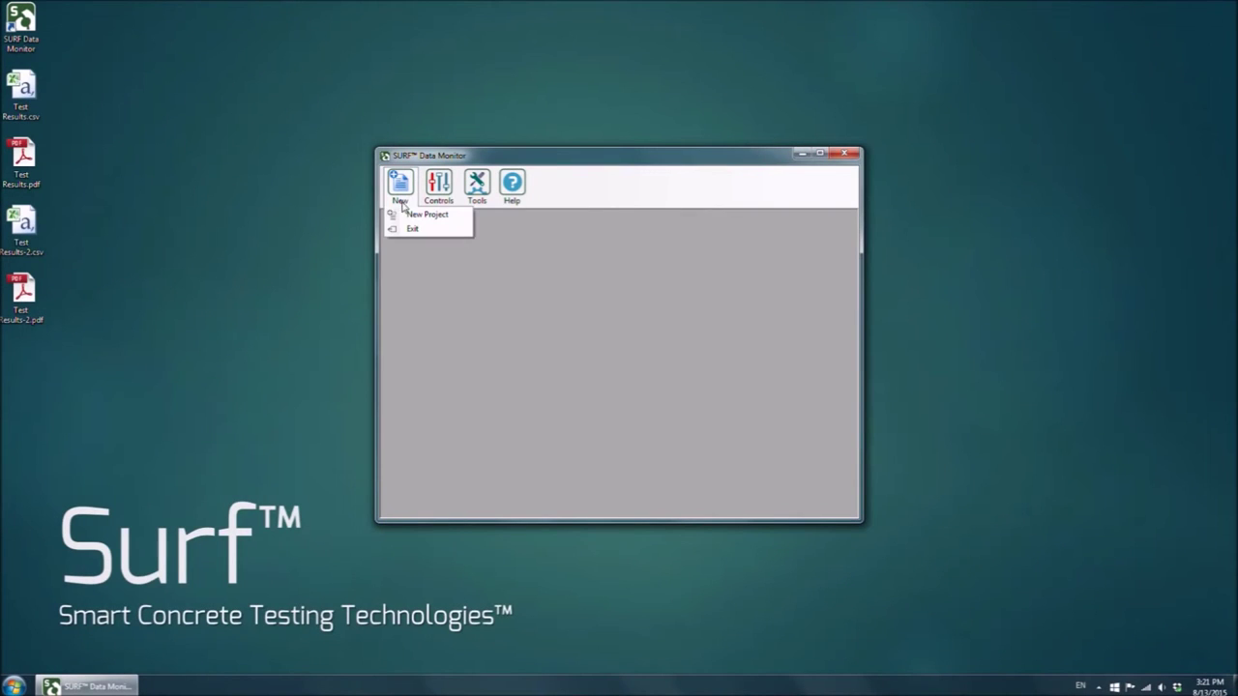
click(412, 217)
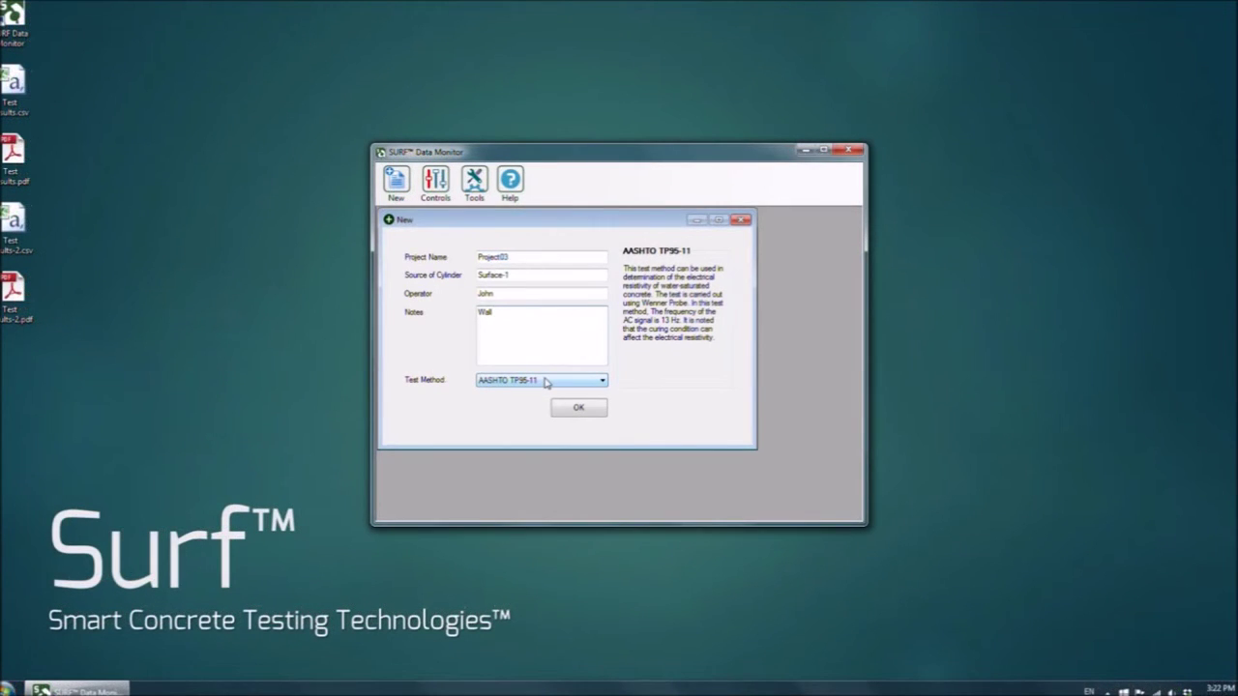
click(544, 382)
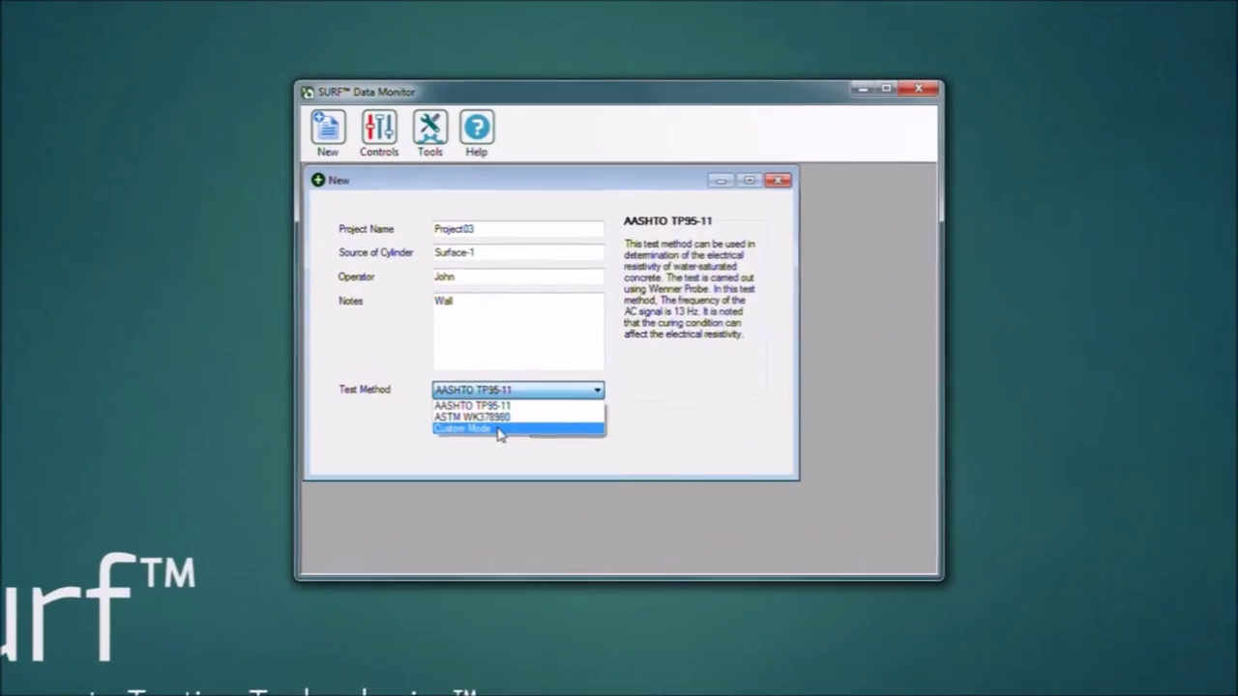
click(499, 430)
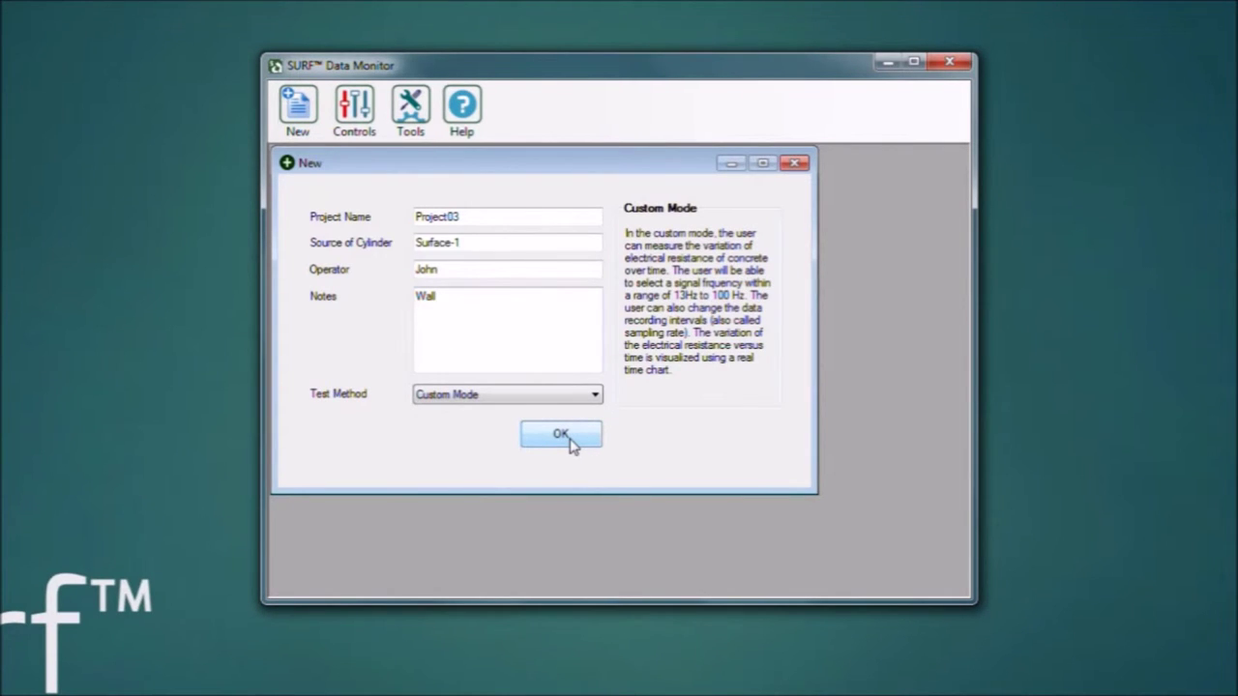
click(563, 436)
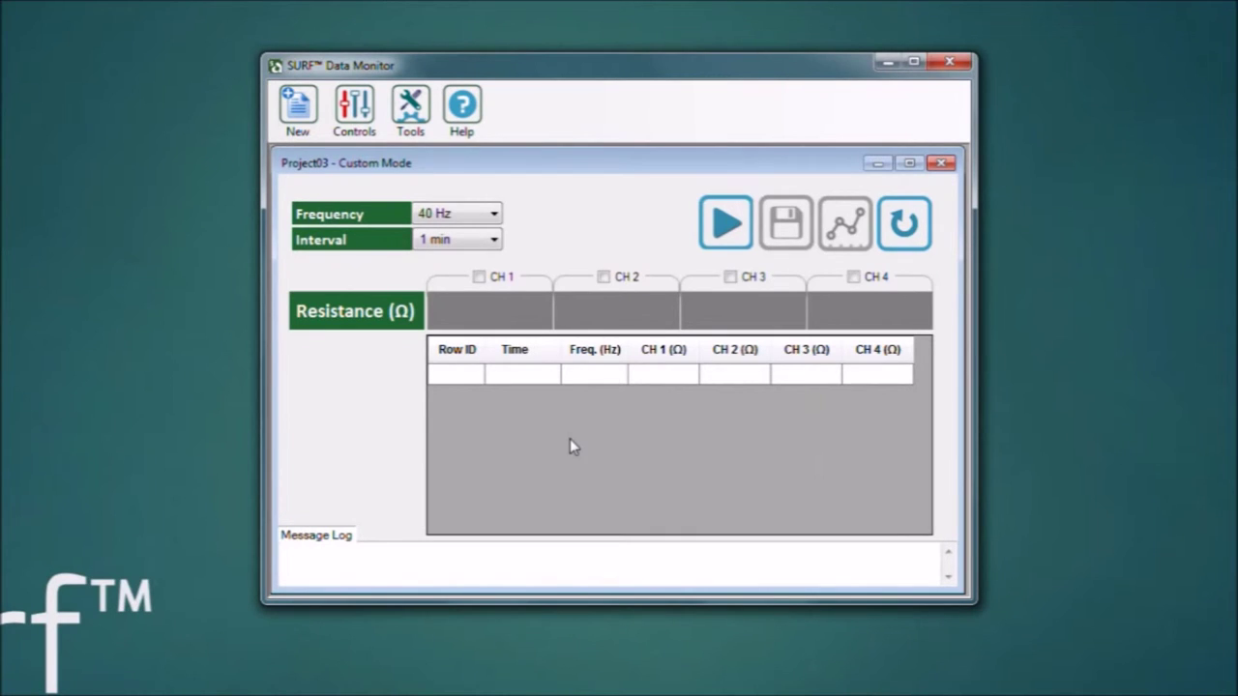
Step: Choose a 40 Hz frequency and a 1 min interval, enable channel CH 1, and start the Project03 test
click(494, 217)
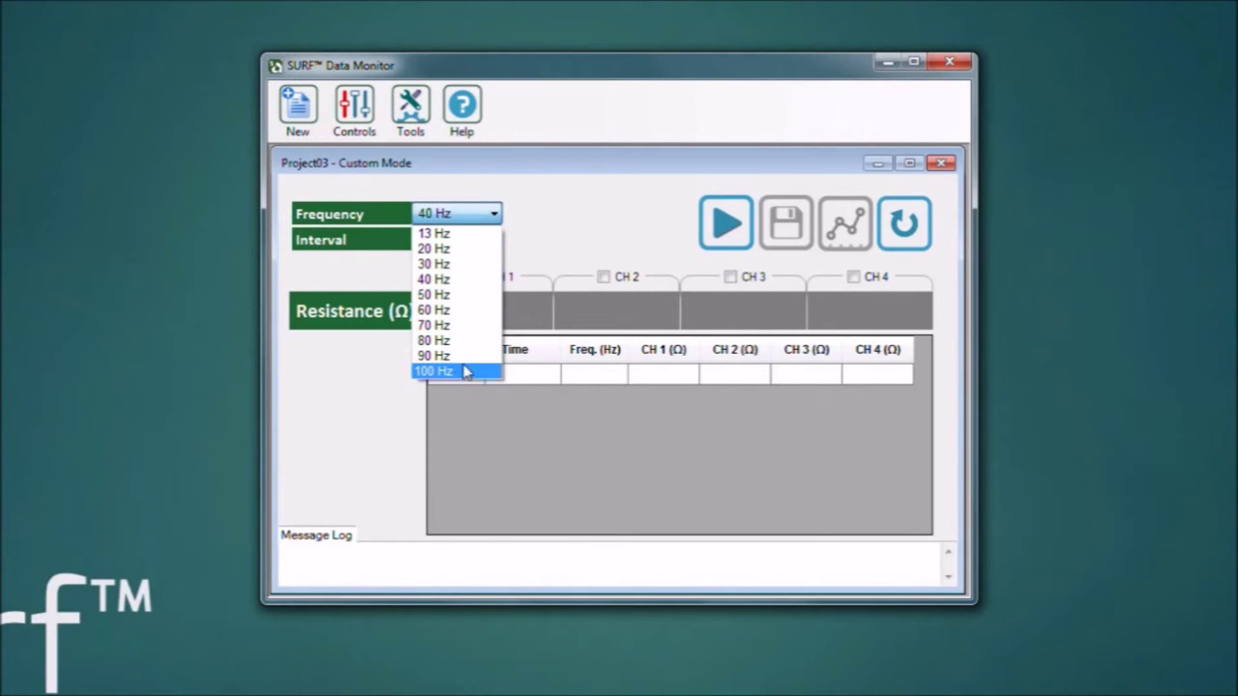
click(461, 287)
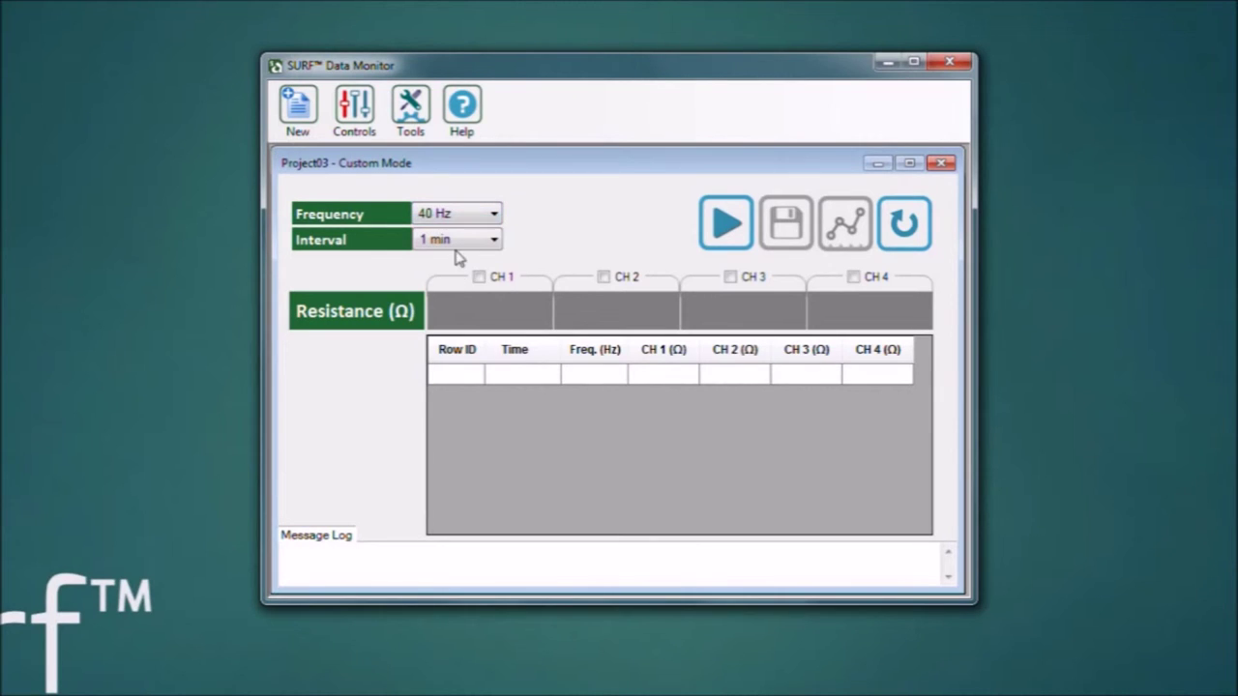
click(487, 245)
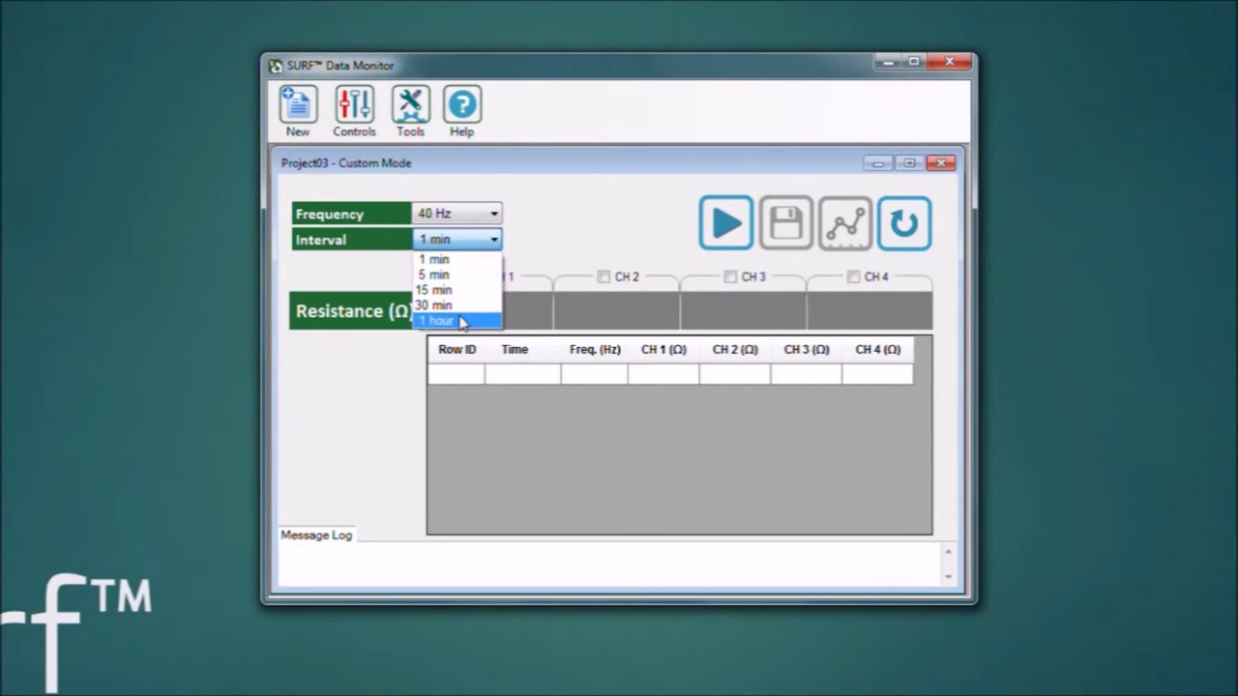
click(455, 263)
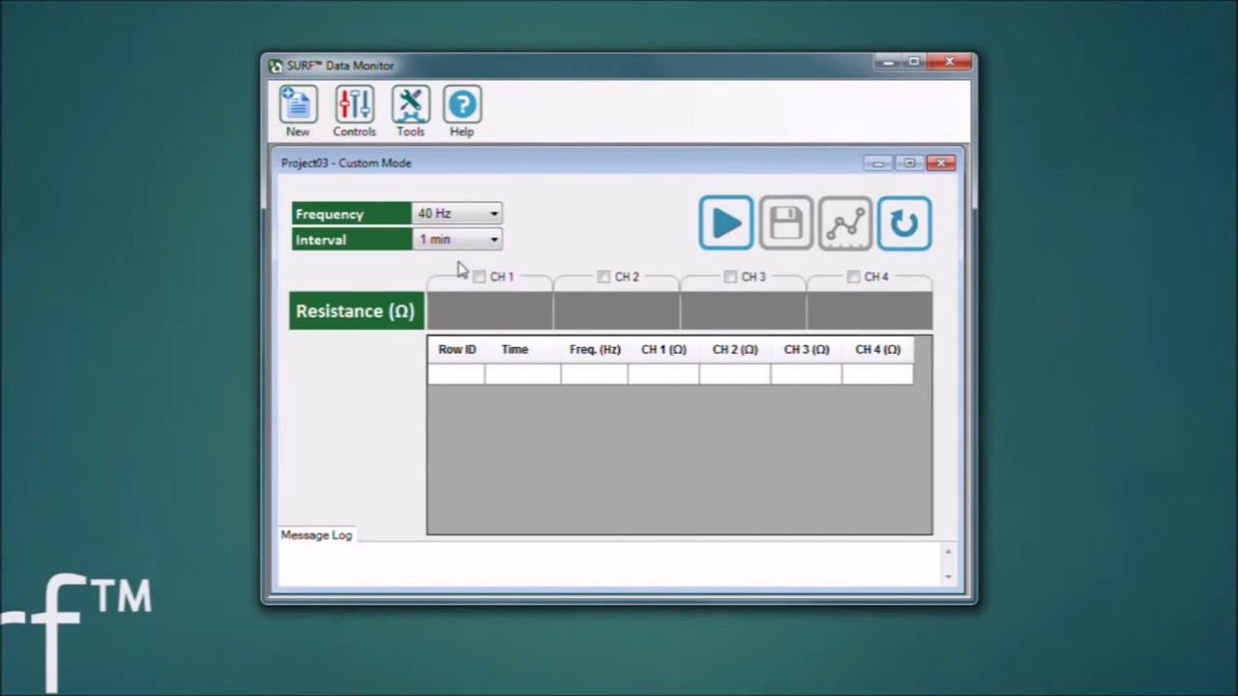
click(478, 278)
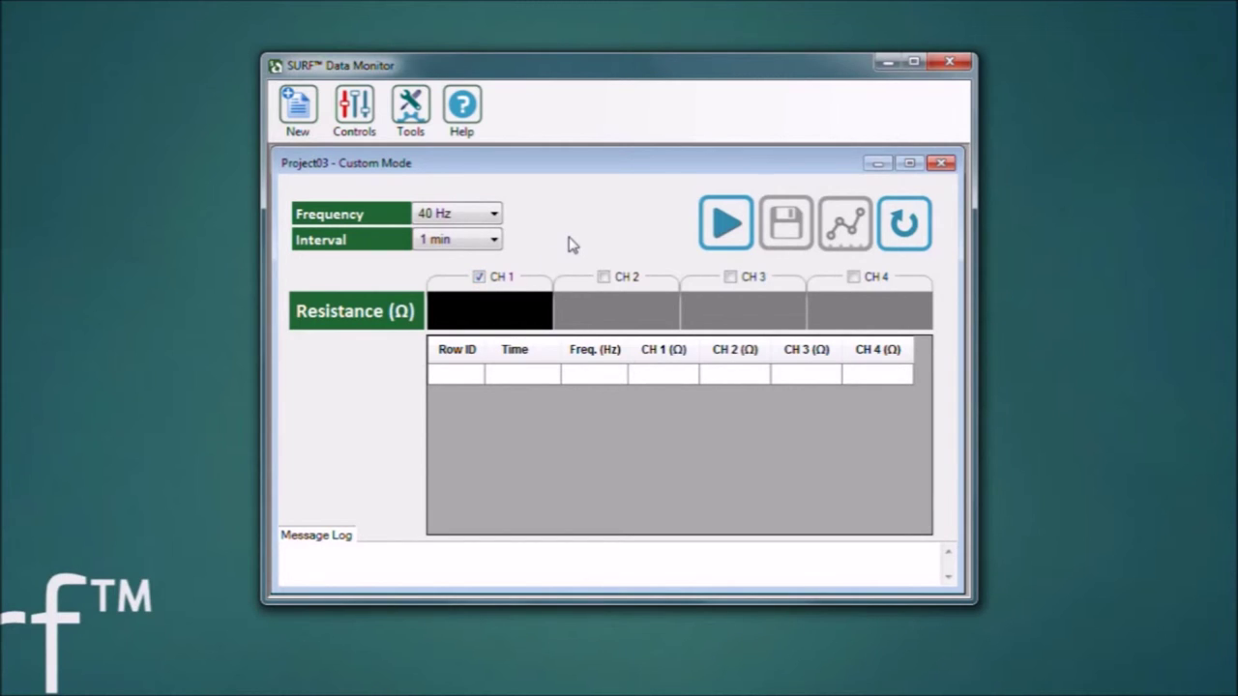
click(728, 230)
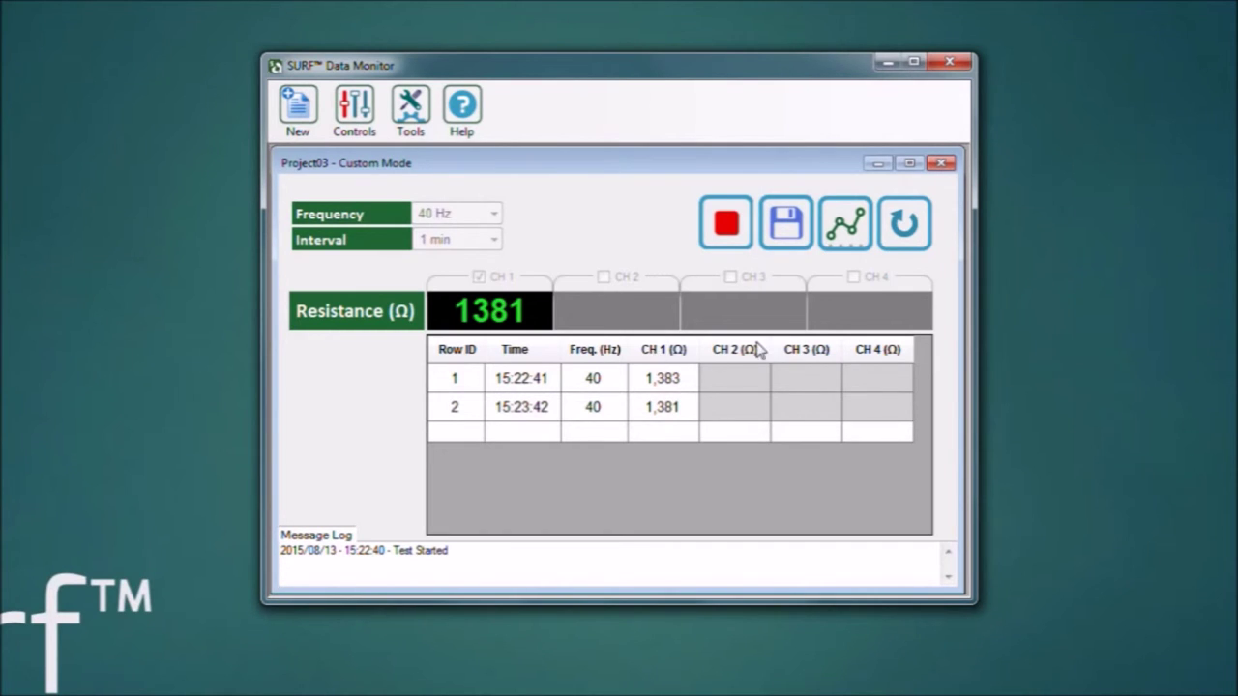
Step: View the live chart of CH 1 resistance over time, close it and look through the recorded readings table
click(846, 224)
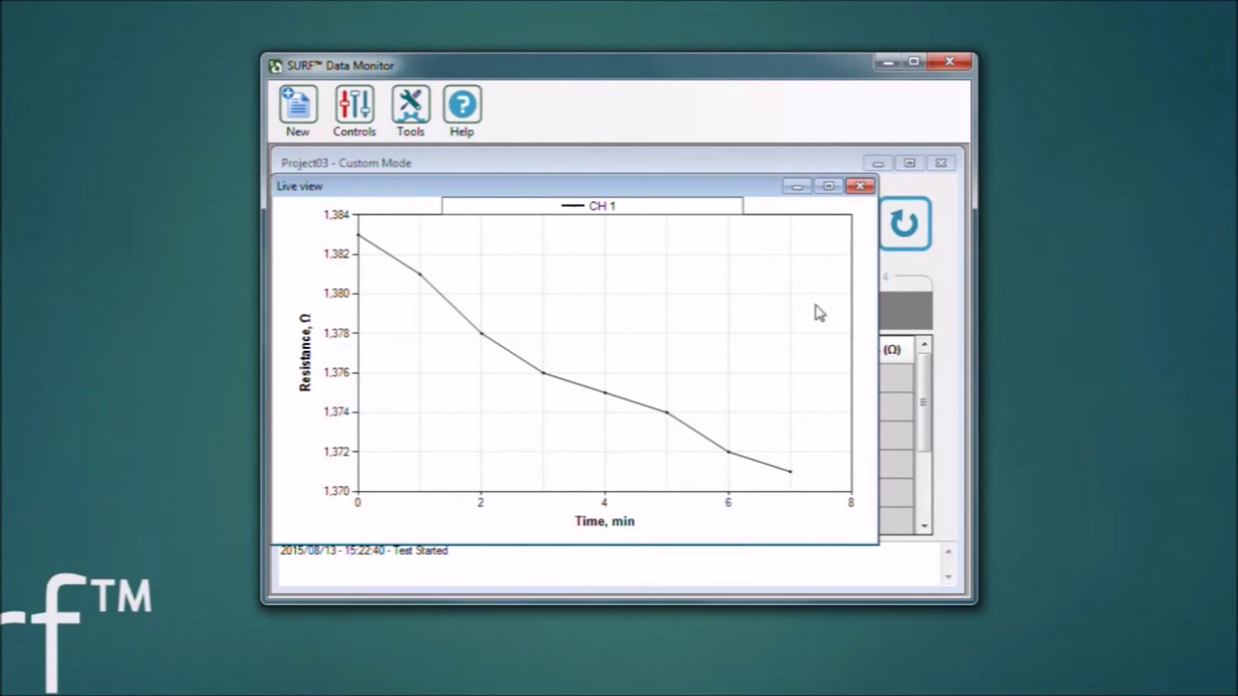
click(860, 187)
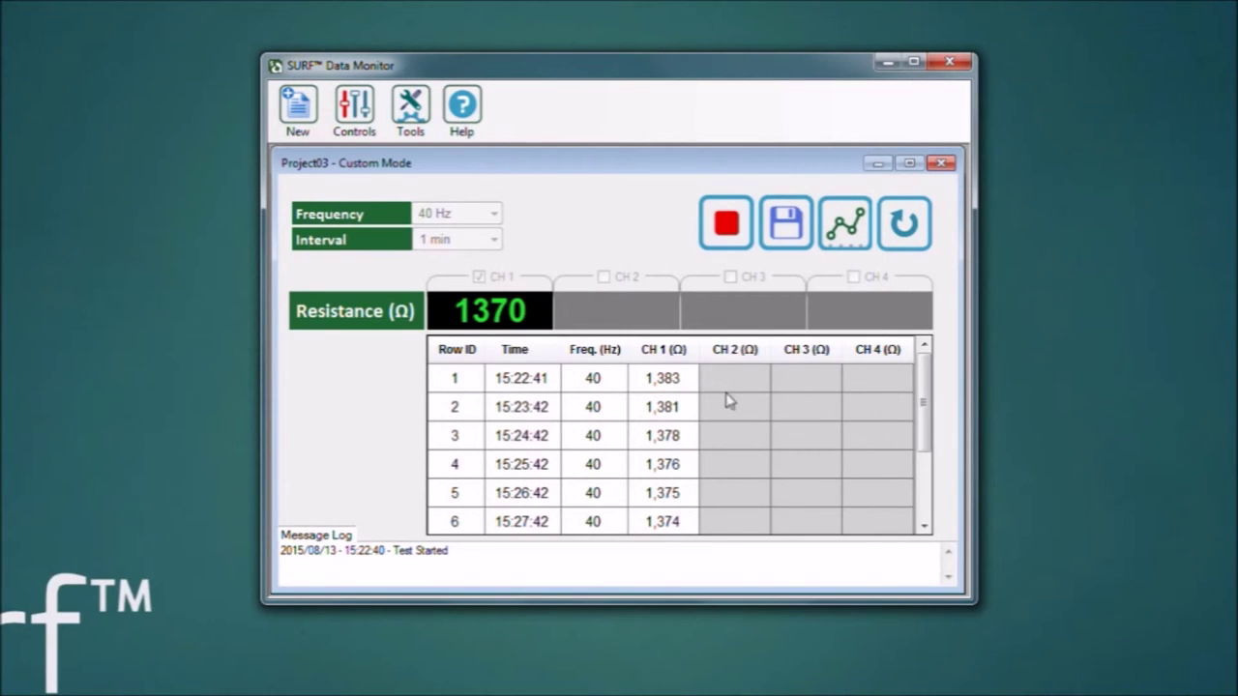
mouse_move(925, 378)
mouse_down()
mouse_move(921, 478)
mouse_move(924, 376)
mouse_up()
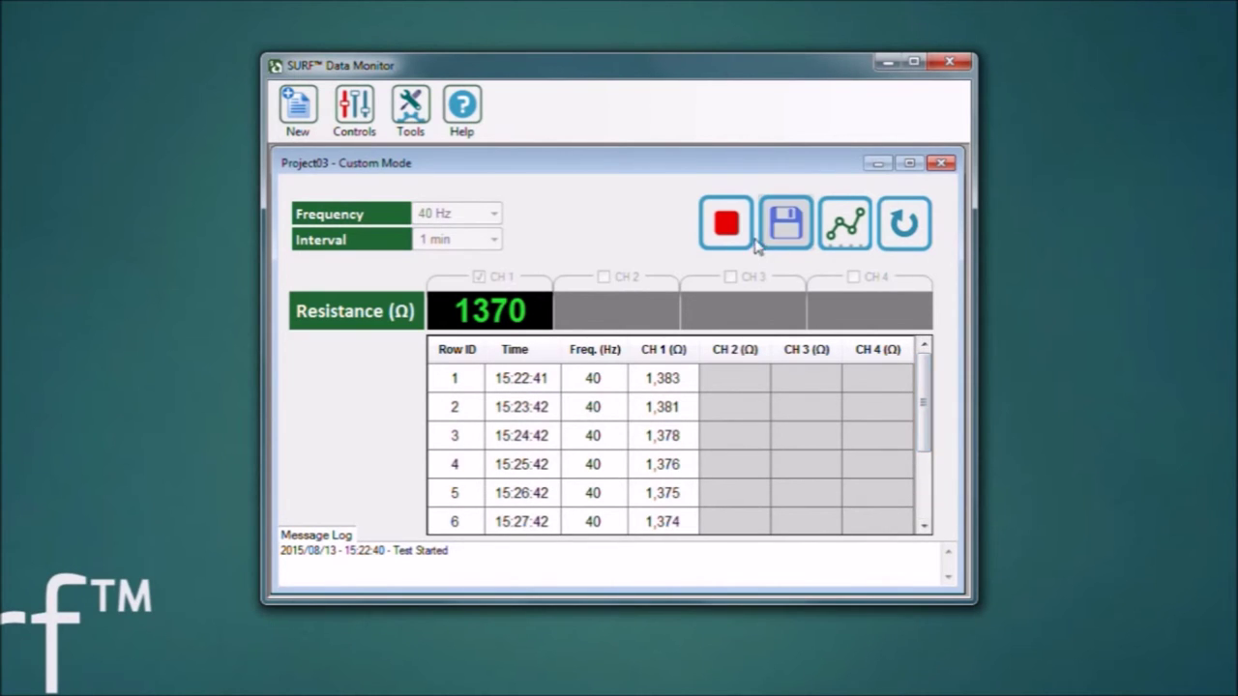
Step: Stop the Project03 test, confirm the stop, and save the results on the Desktop as Test Results-3.csv
click(728, 226)
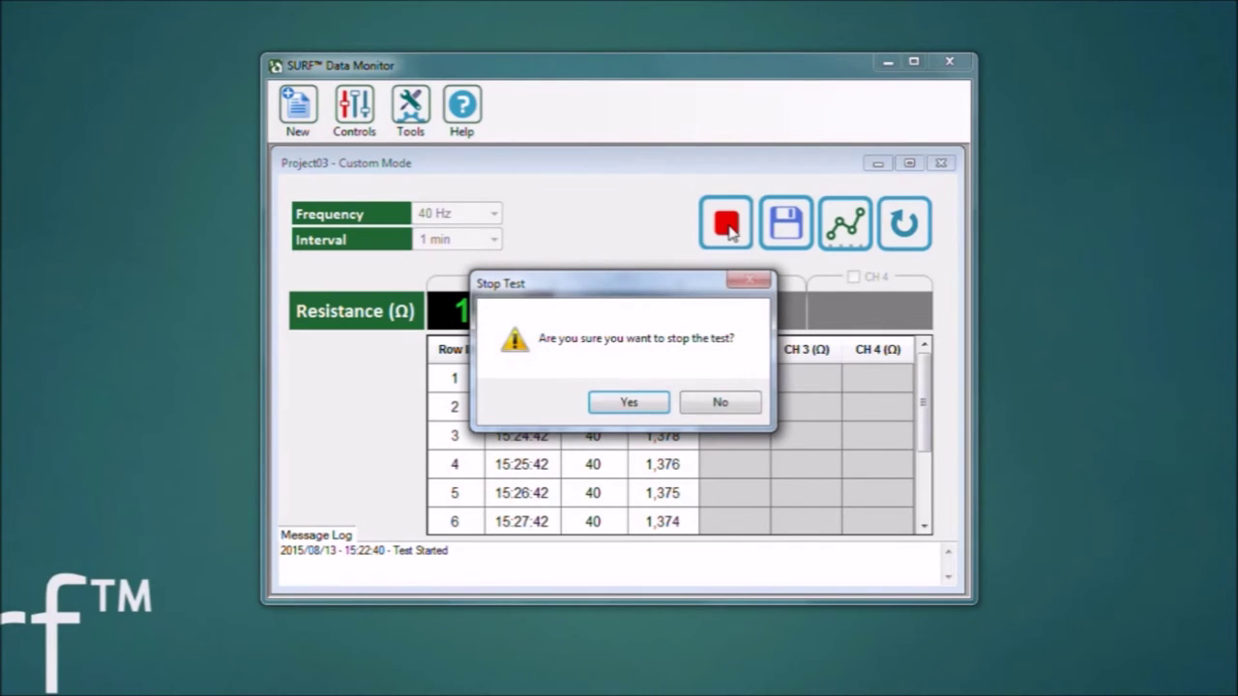
click(634, 411)
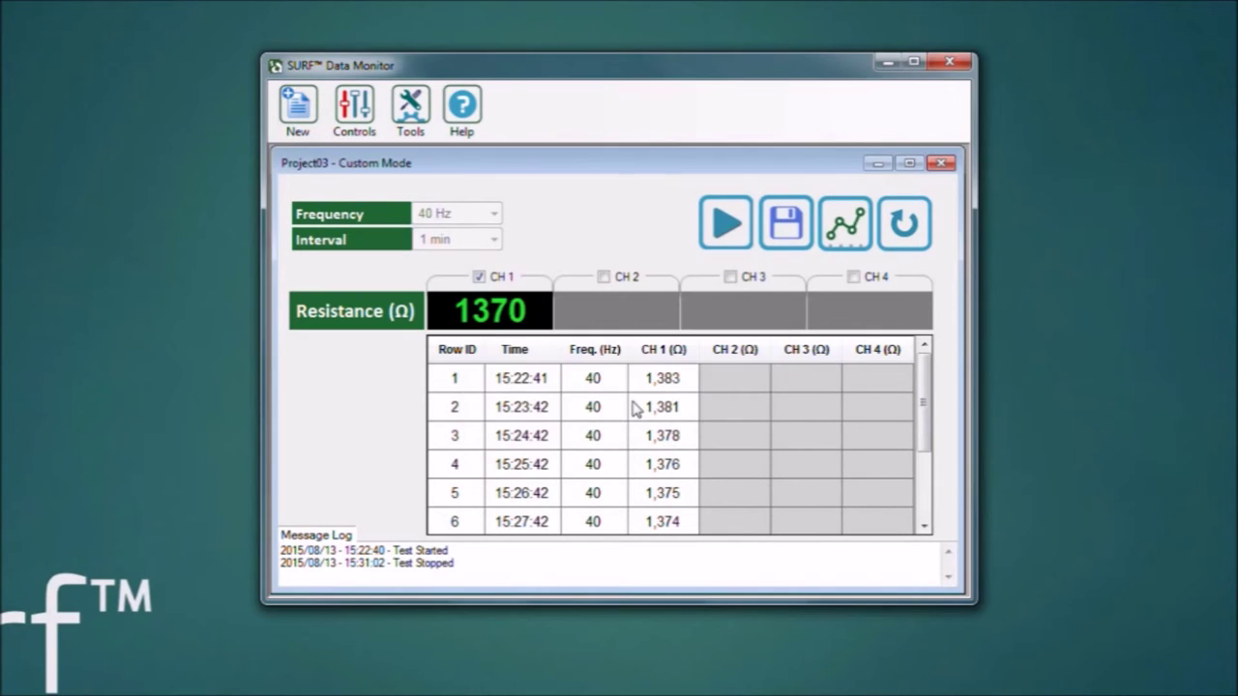
click(787, 226)
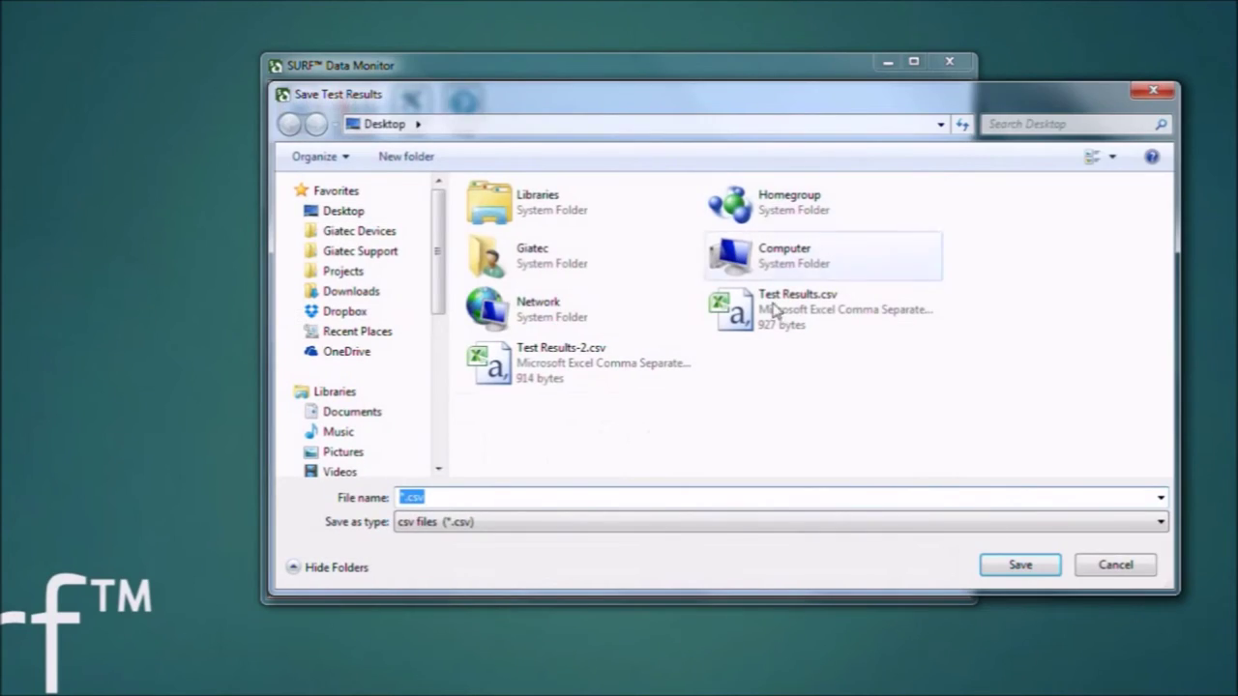
click(584, 373)
click(468, 498)
double_click(468, 498)
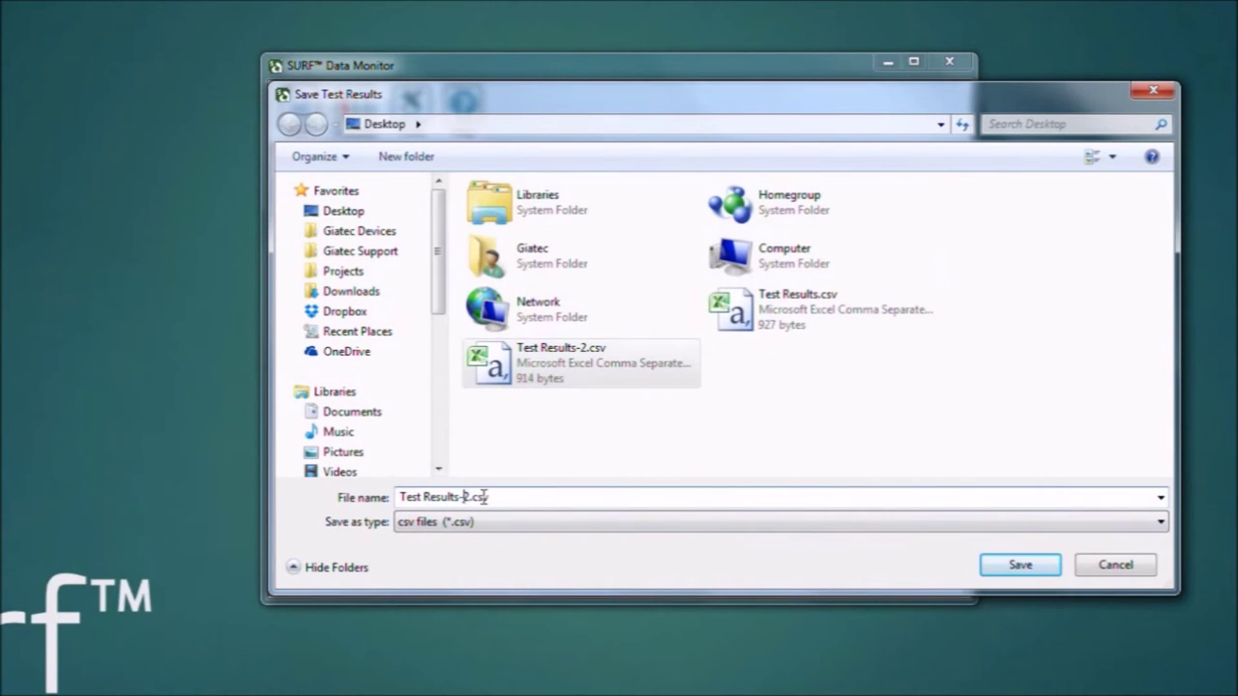
key(BackSpace)
text(3)
key(Return)
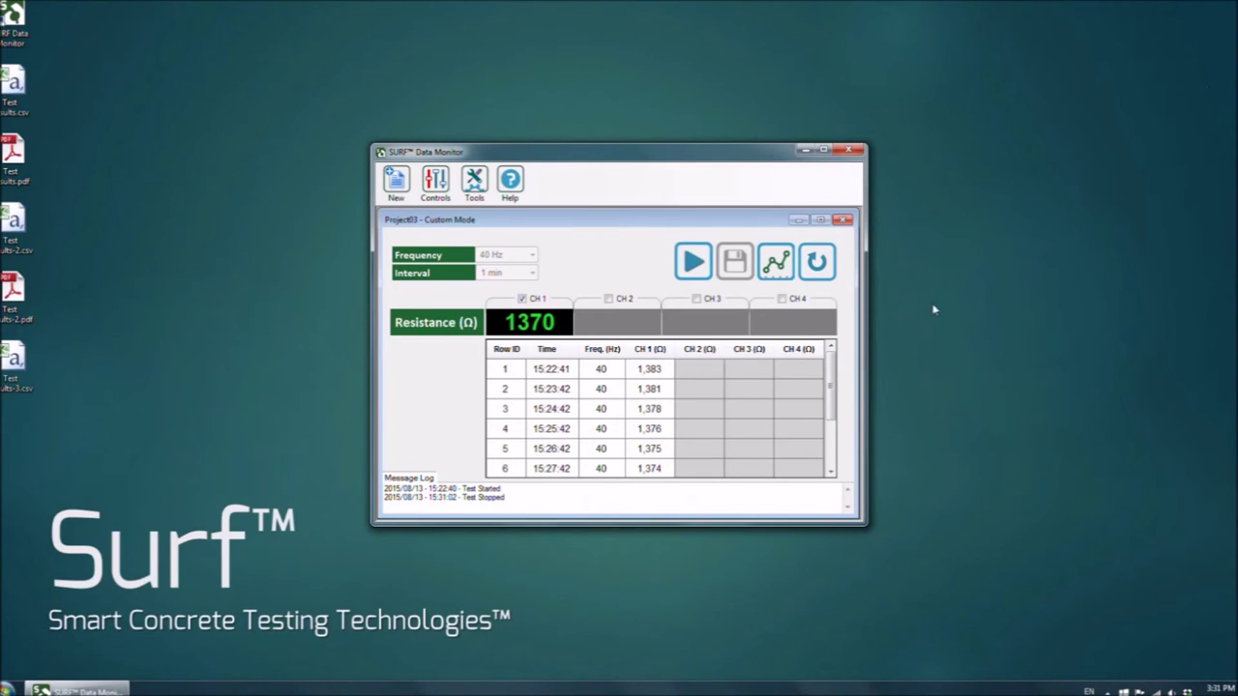
Step: Reset the Project03 test, confirm deleting its data, and close the project window
click(817, 263)
click(696, 389)
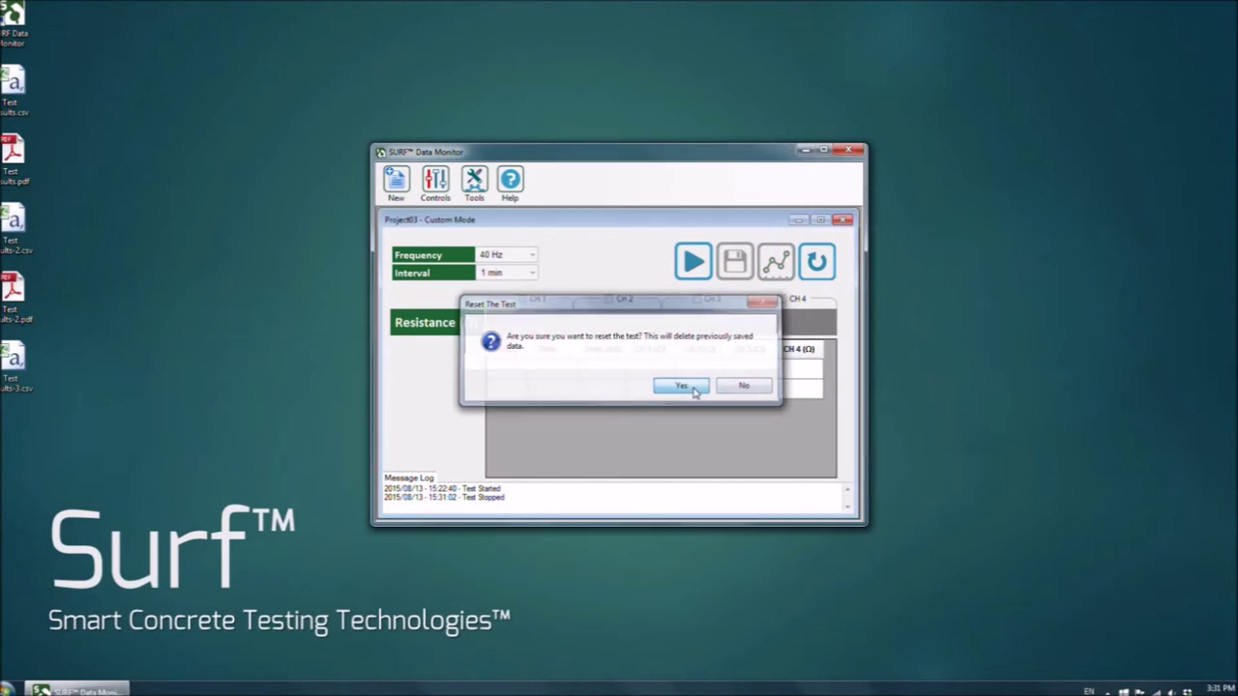
click(842, 221)
click(609, 385)
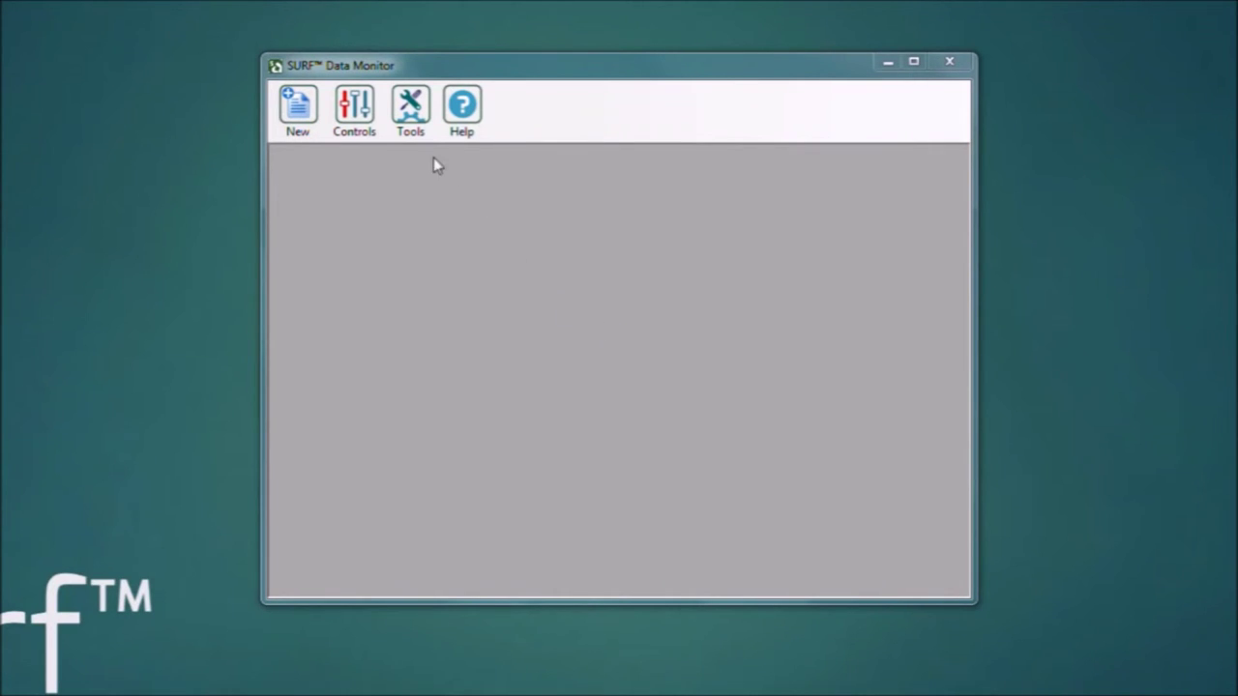
Step: Open the firmware upgrade tool and load 700015_14_SURF DEMO FIRMWARE.hex from the Surf Firmware Upgrade folder on GIATEC USB (G:) as the HEX file
click(418, 132)
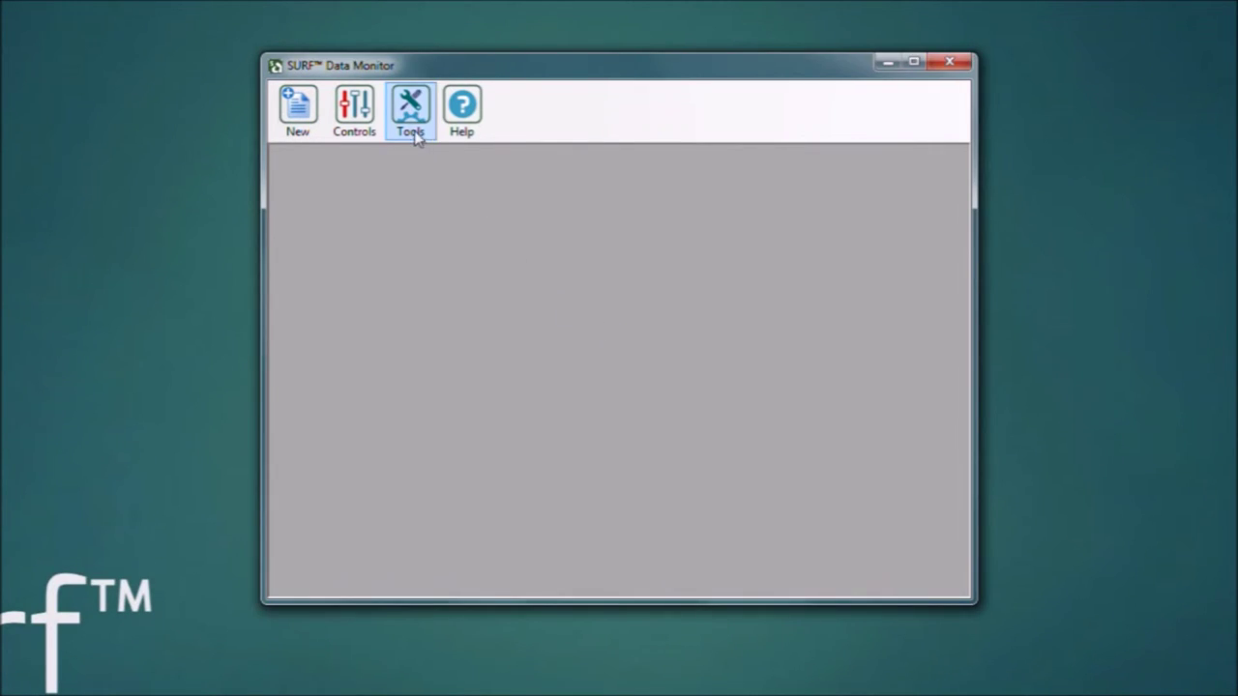
click(412, 130)
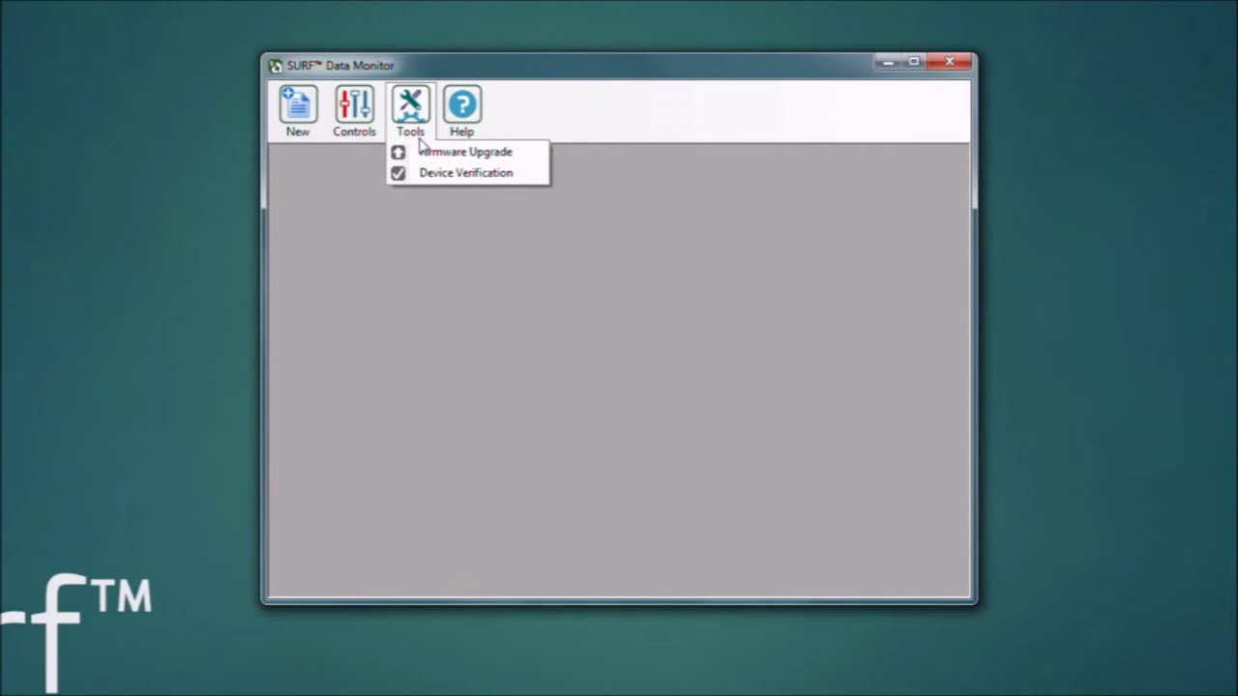
click(537, 159)
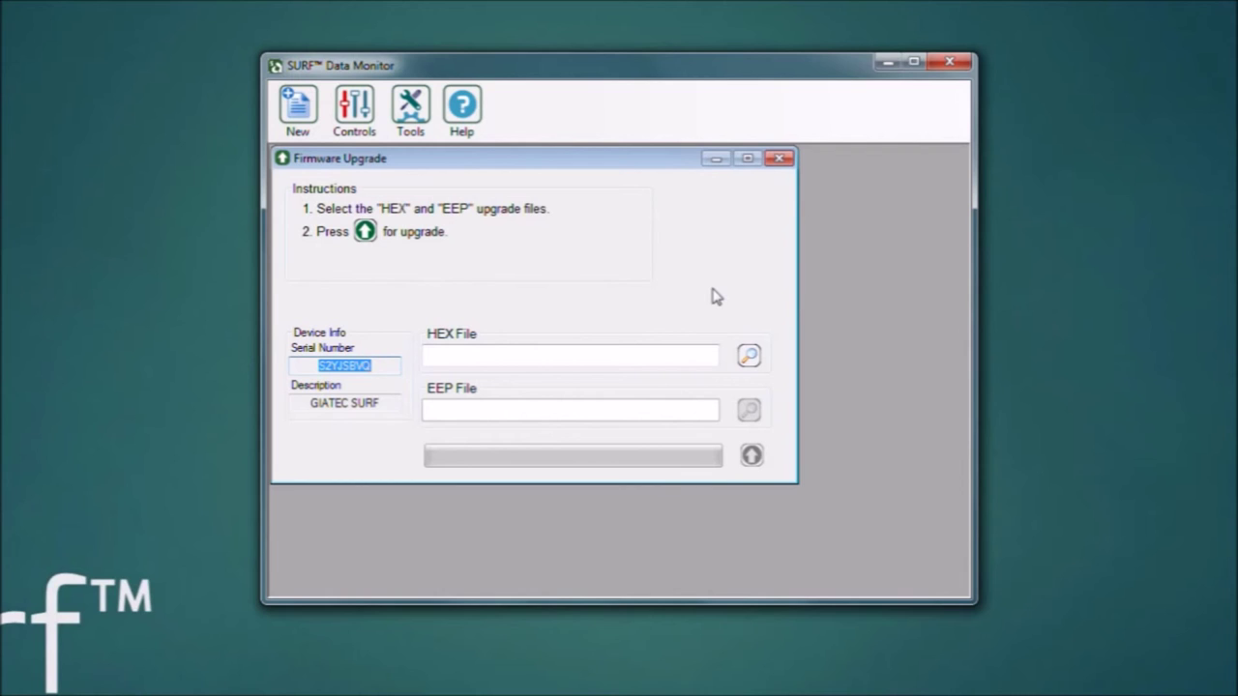
click(749, 356)
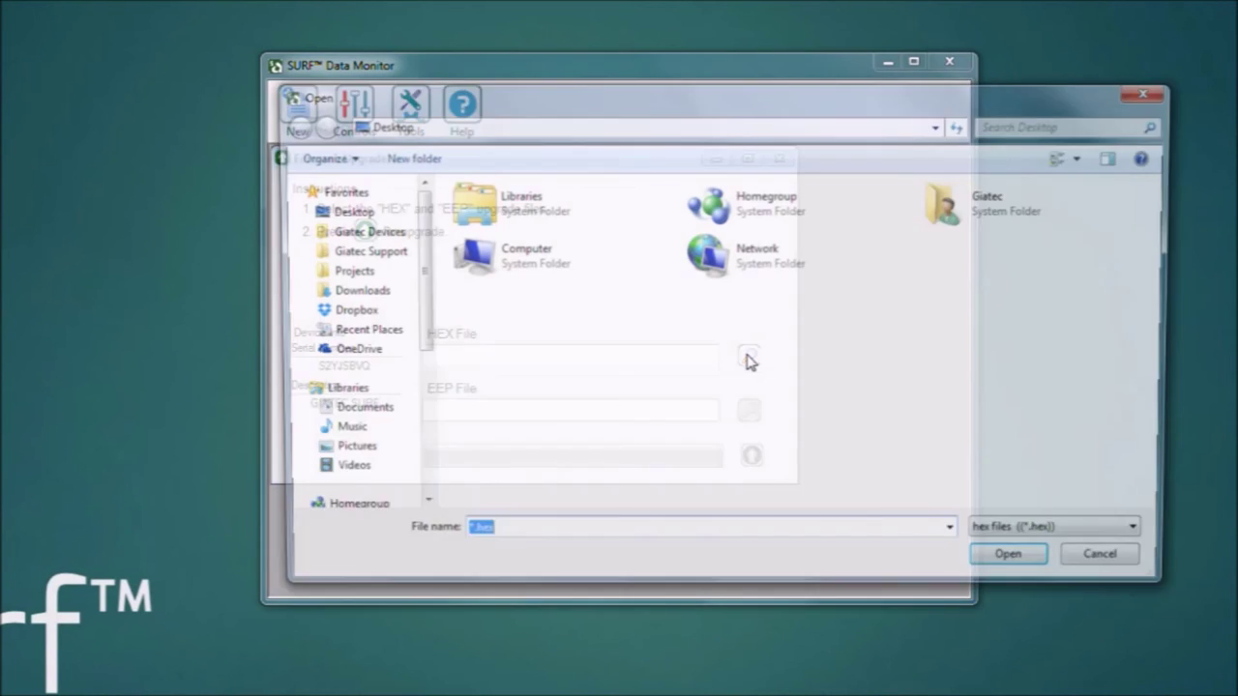
drag(417, 338, 368, 442)
click(338, 463)
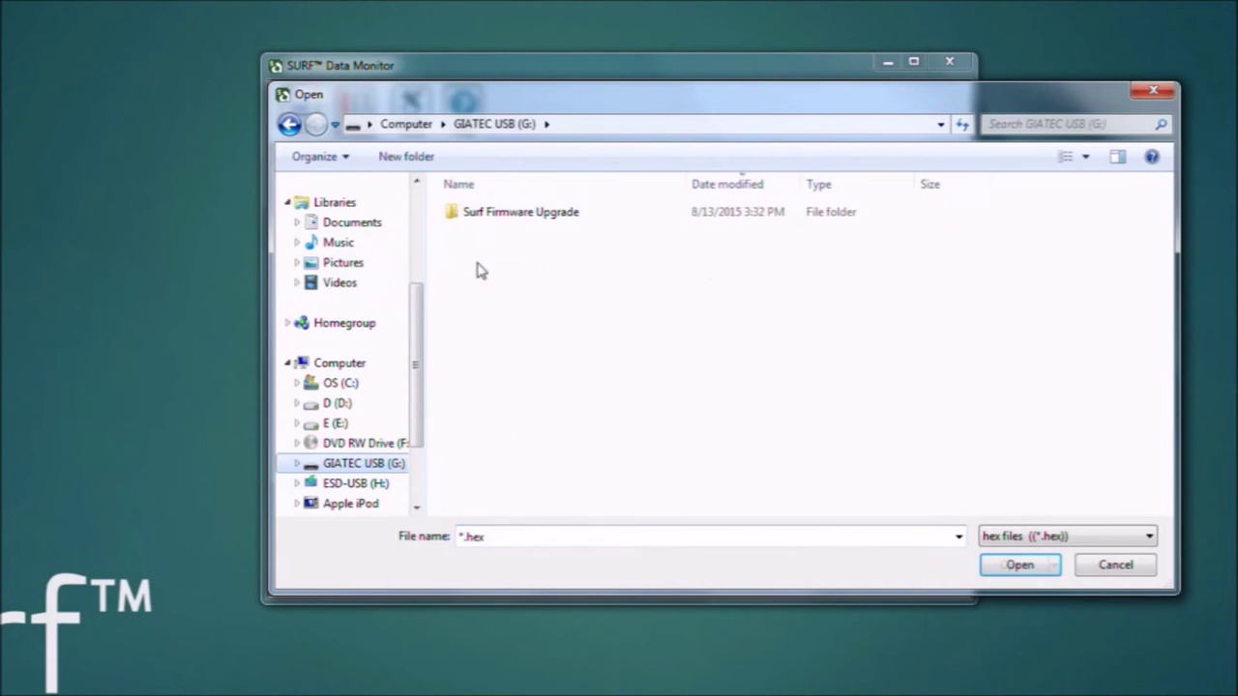
double_click(496, 214)
click(498, 215)
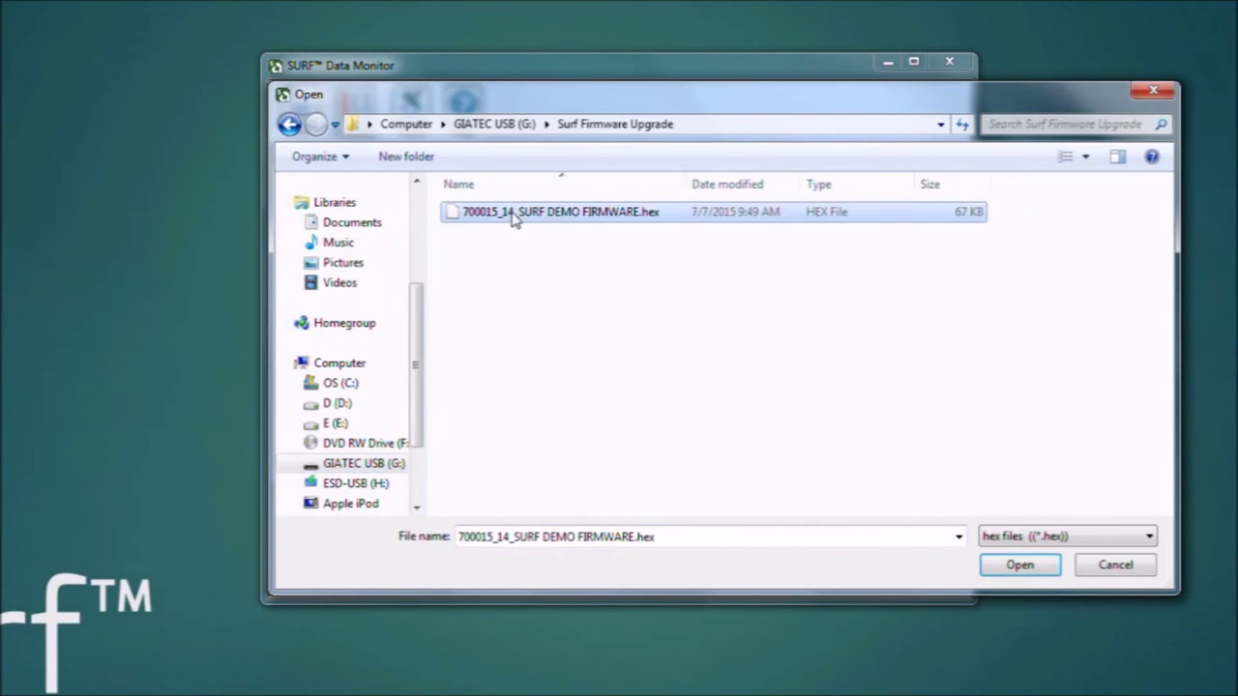
click(995, 569)
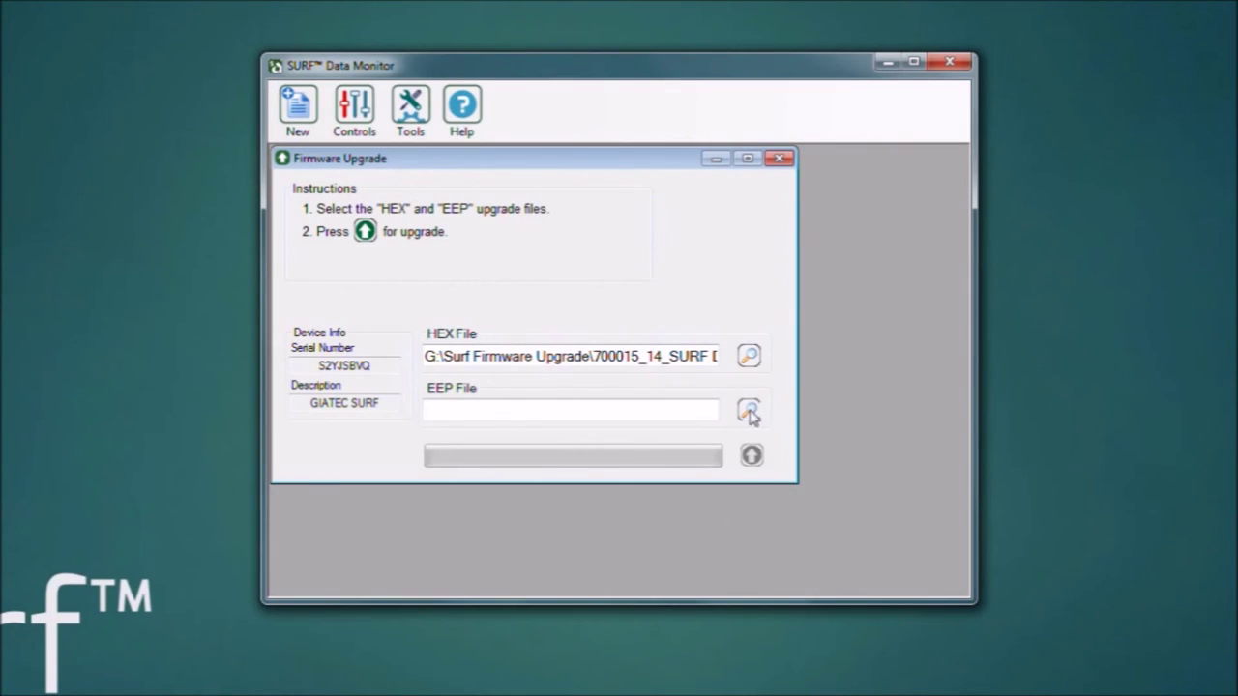
Step: Load 700015_14_SURF DEMO FIRMWARE.eep from the Surf Firmware Upgrade folder as the EEP file
click(751, 413)
click(560, 214)
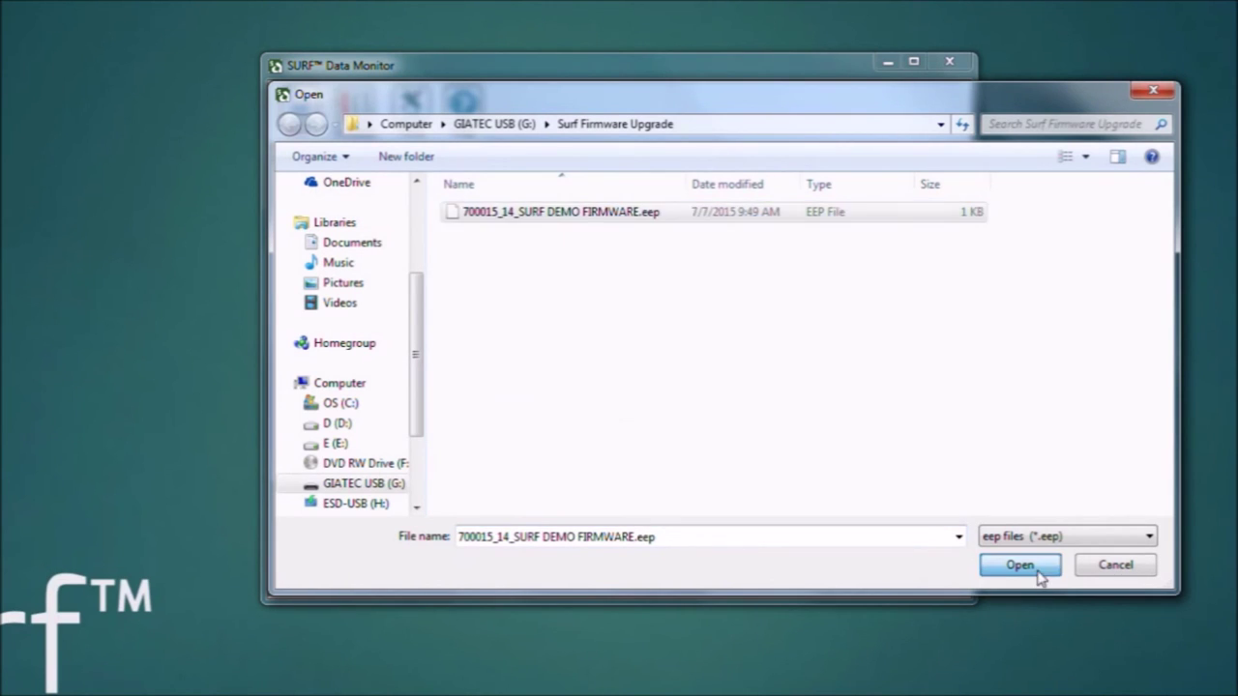
click(1040, 566)
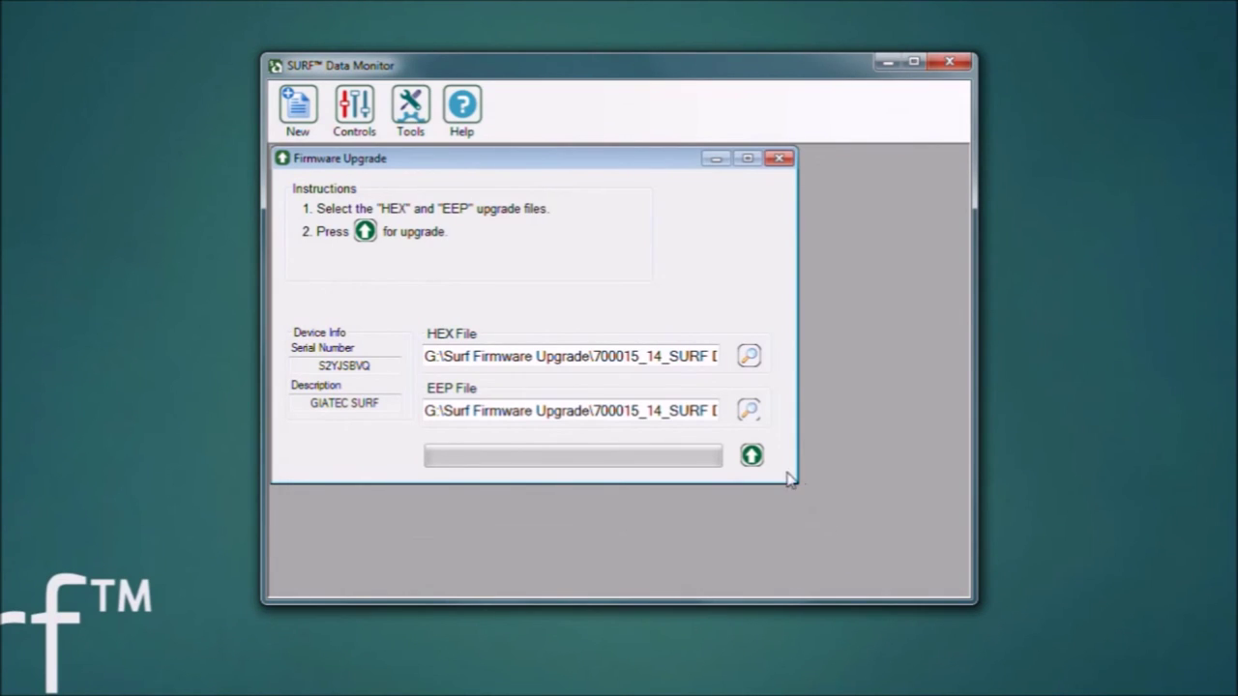
Step: Run the firmware upgrade on the SURF device, acknowledge its completion, and close the Firmware Upgrade window
click(316, 372)
click(751, 456)
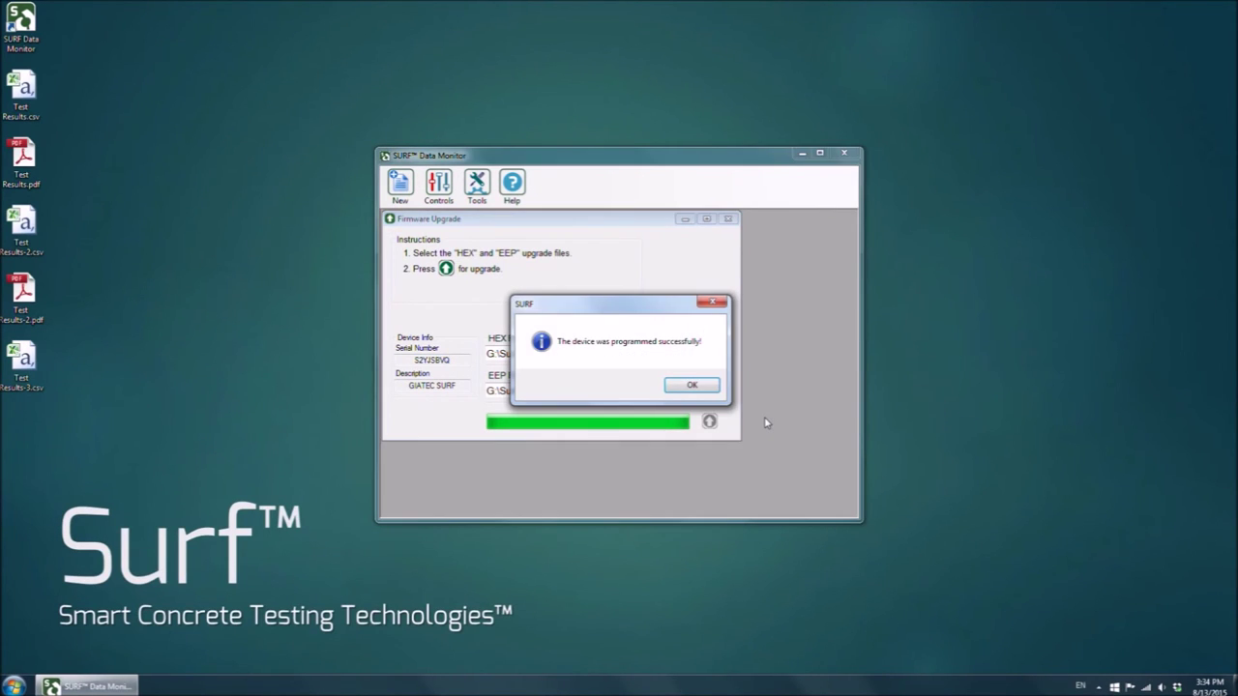
click(692, 386)
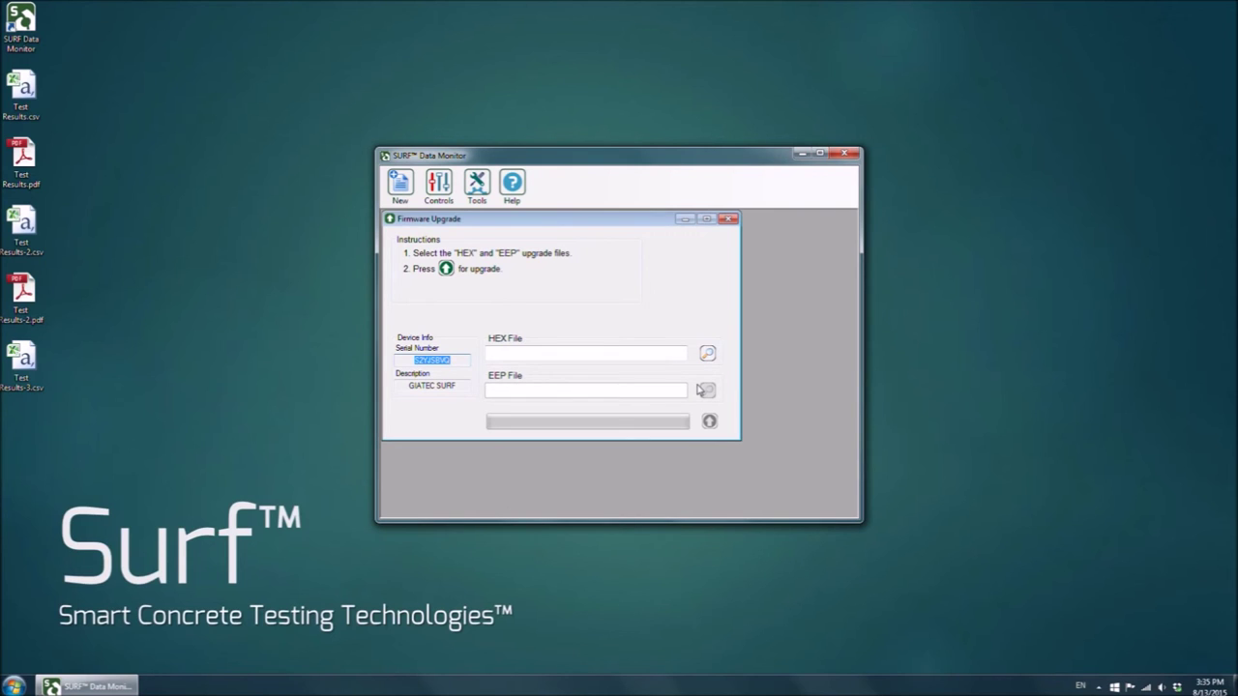
click(729, 220)
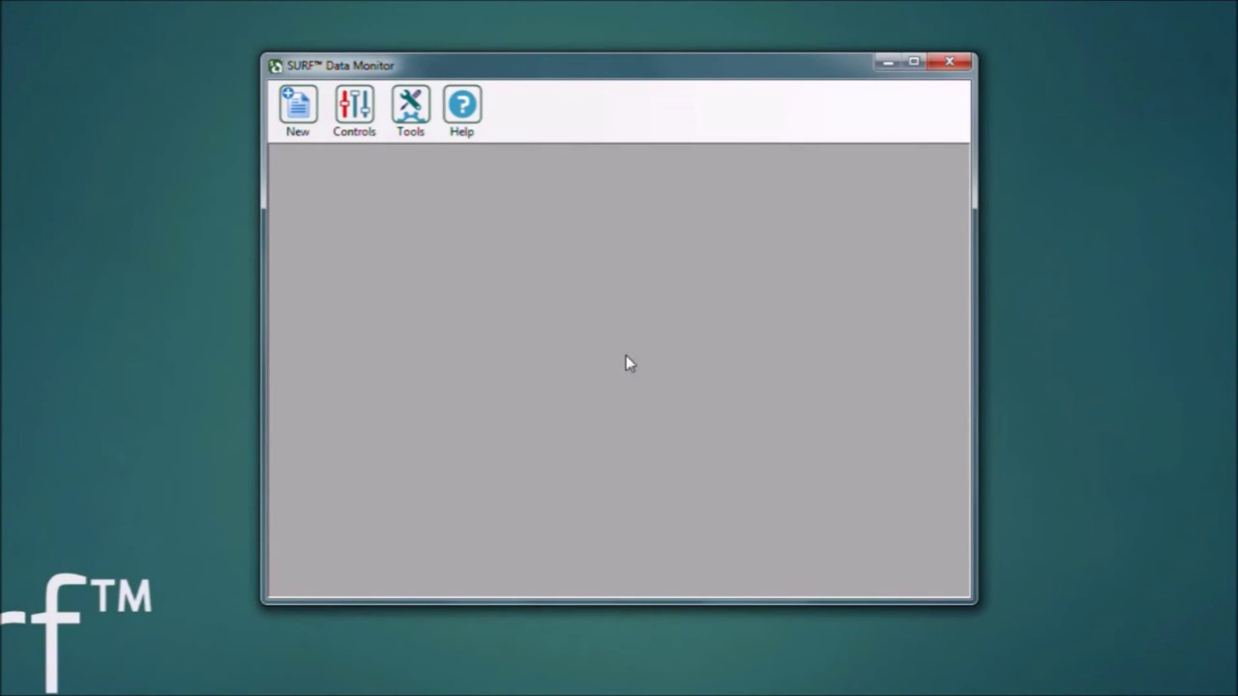
Step: Open Device Verification, run the accuracy check for CH 4 in the High range, and close the Verification window
click(410, 108)
click(462, 108)
click(410, 108)
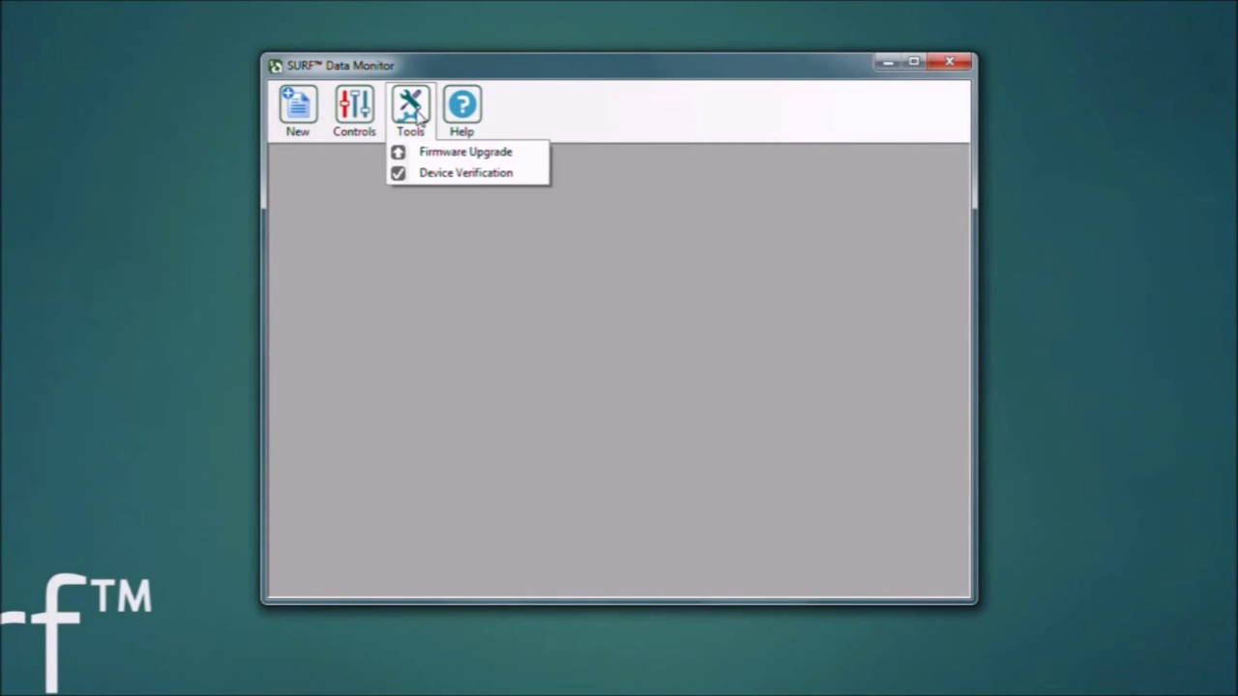
click(526, 174)
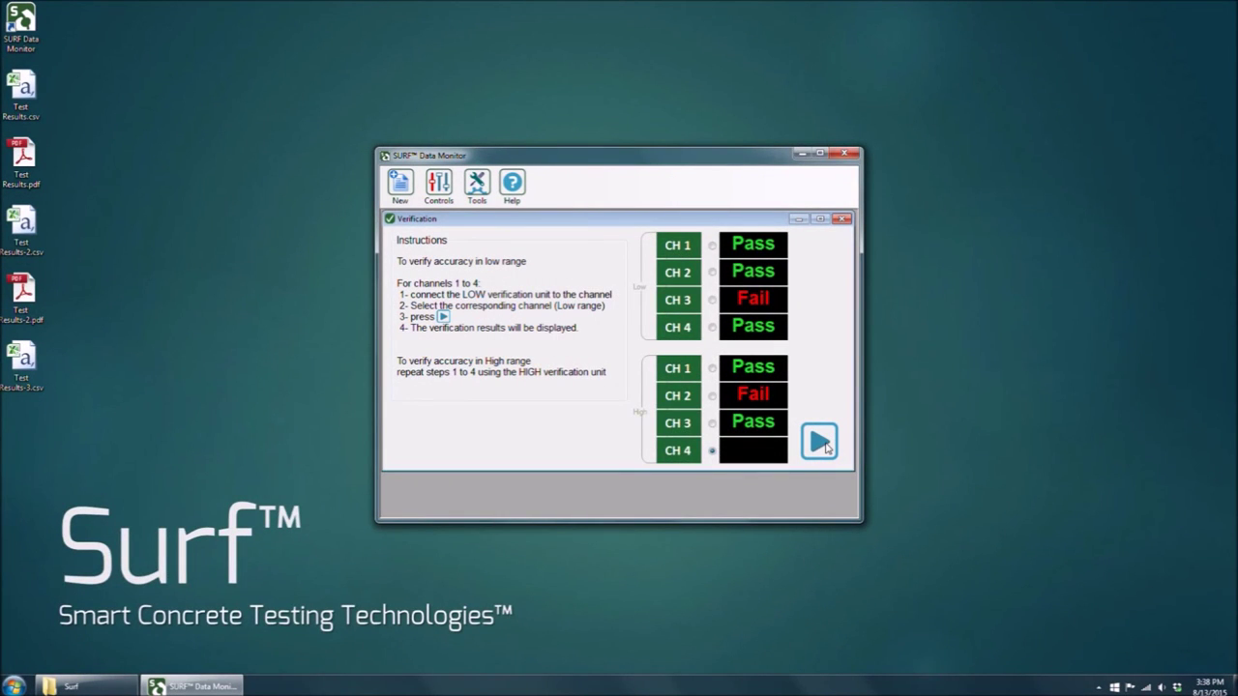
click(820, 442)
click(841, 221)
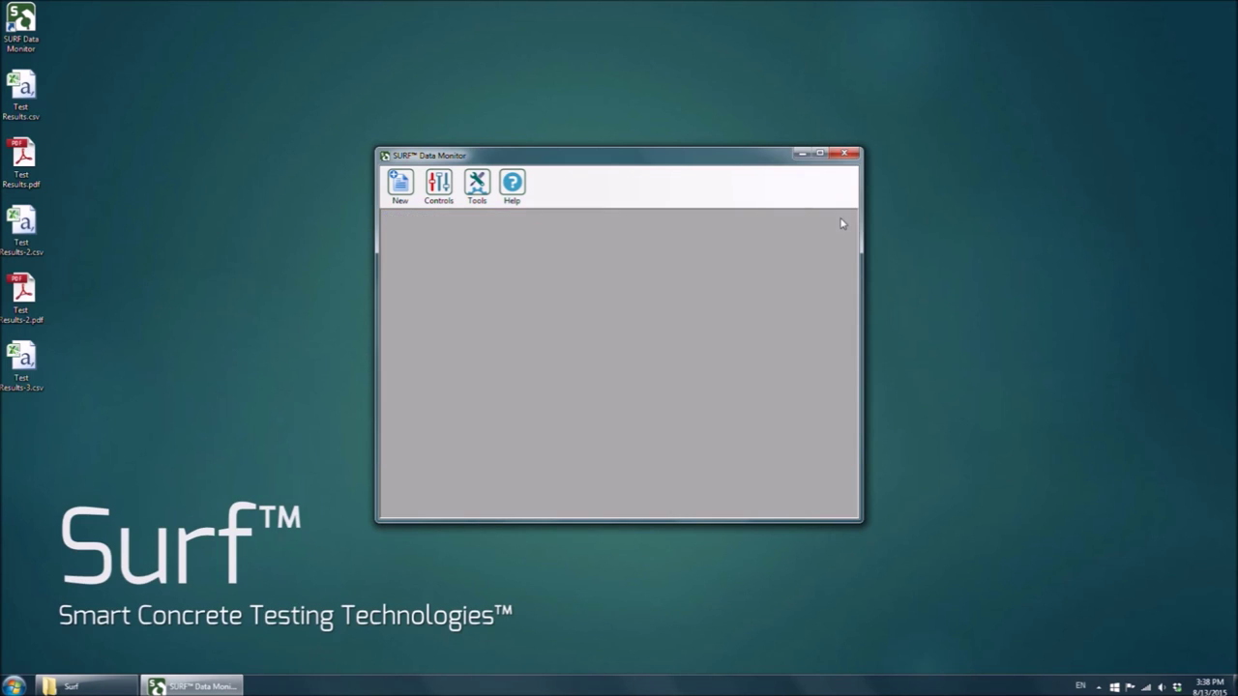